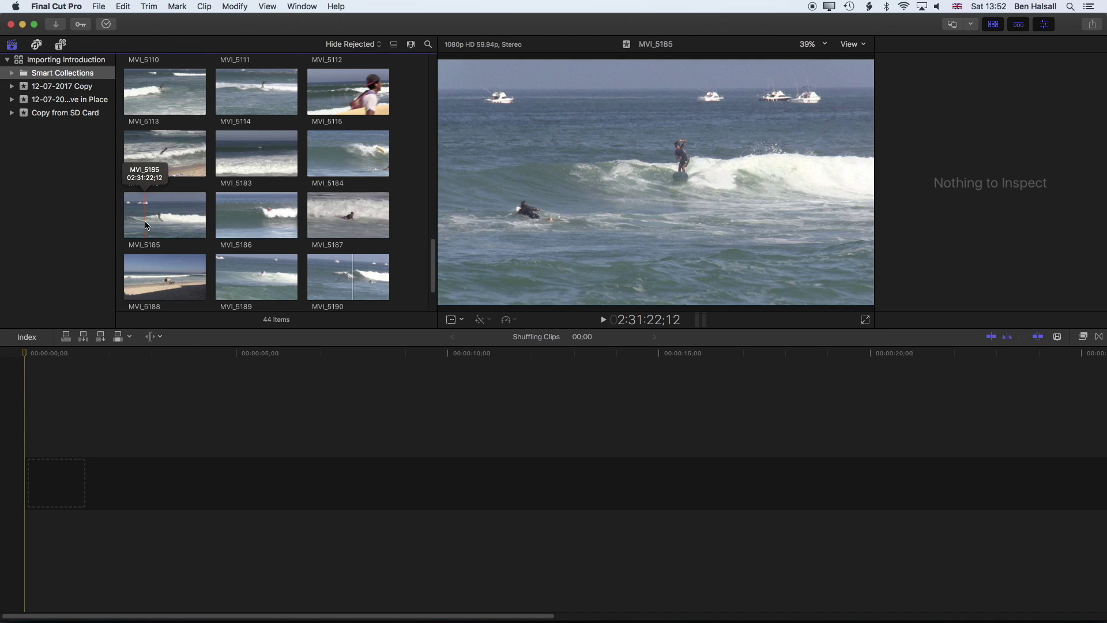
Select clips MVI_3145 through MVI_5191 and drag all 39 into the Shuffling Clips timeline.
mouse_move(432, 267)
mouse_down()
mouse_move(412, 99)
mouse_move(432, 148)
mouse_move(428, 279)
mouse_up()
click(155, 111)
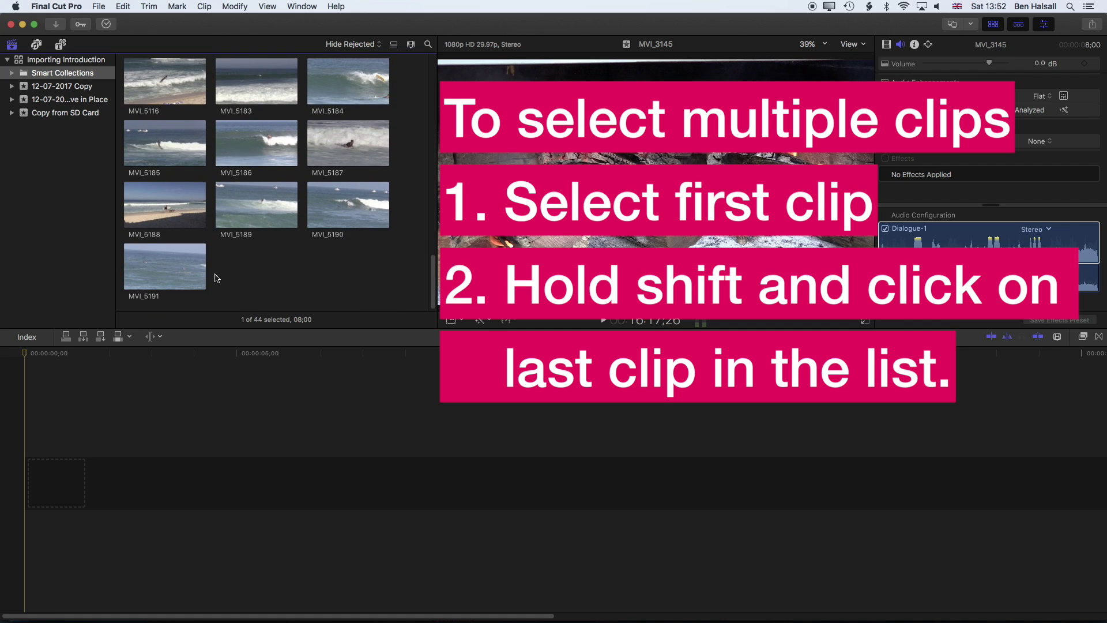
shift+click(172, 271)
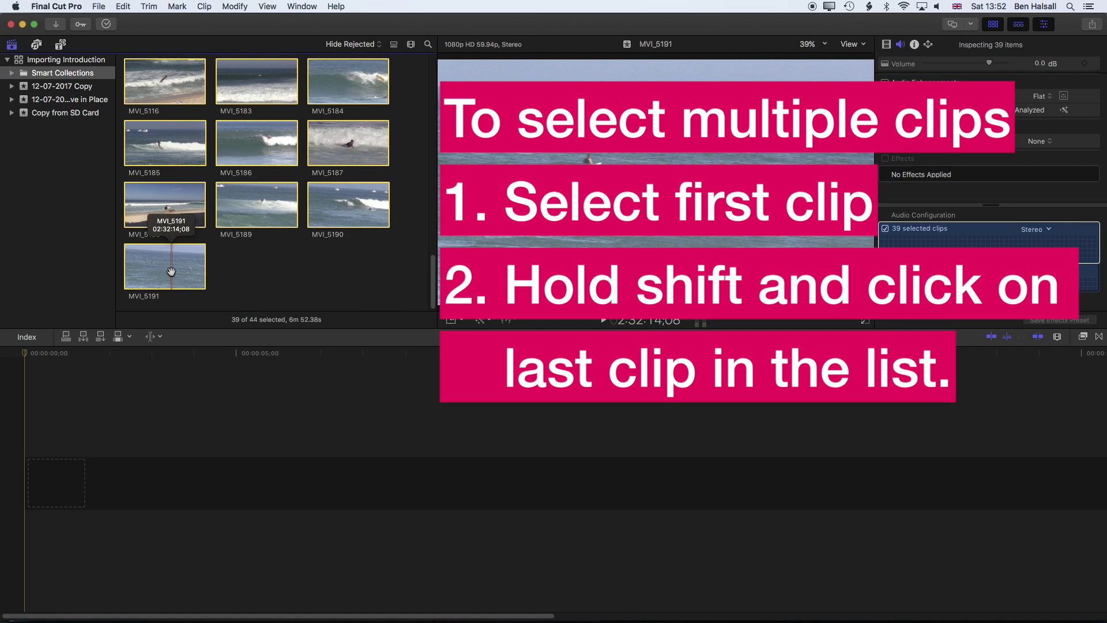
drag(166, 266, 23, 476)
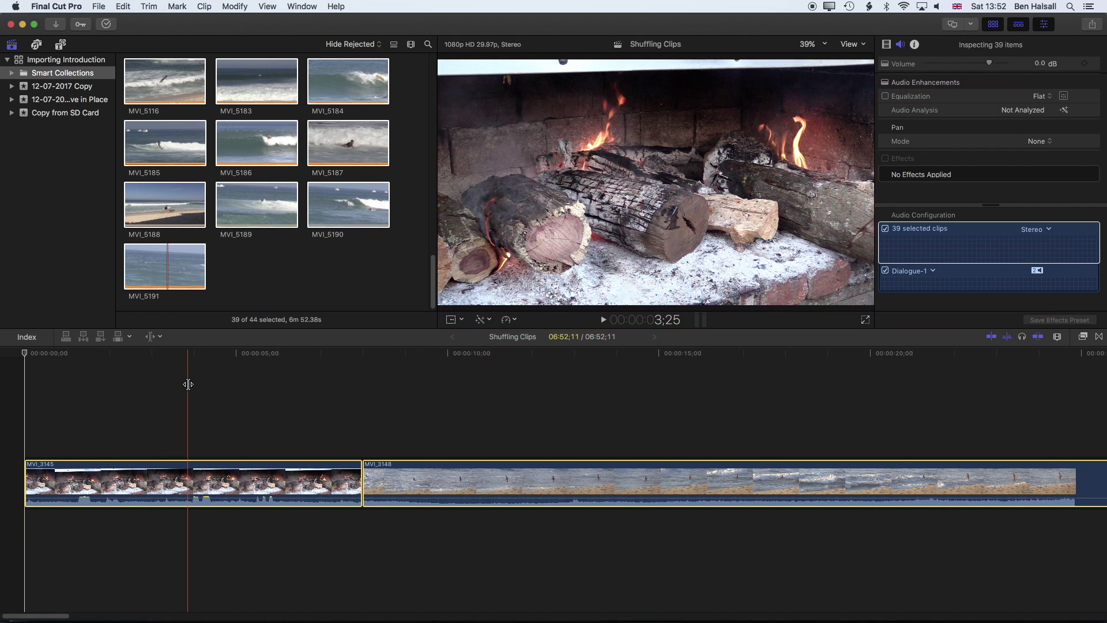
Fit the project in view and drag the Inspector Volume down to -∞ dB for all 39 clips.
key(shift+z)
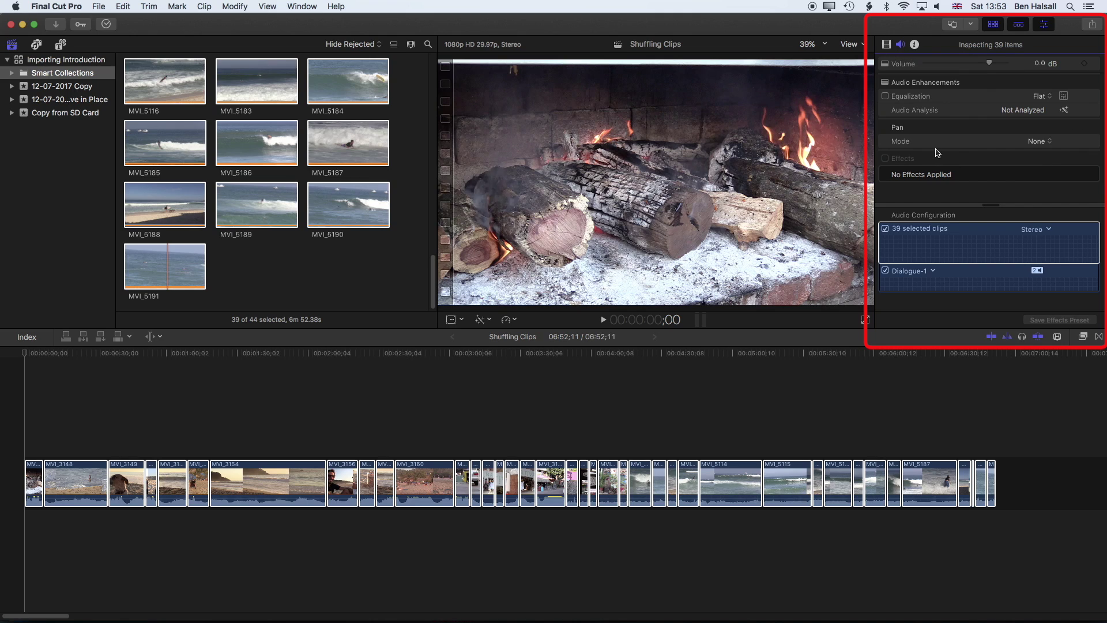
click(301, 6)
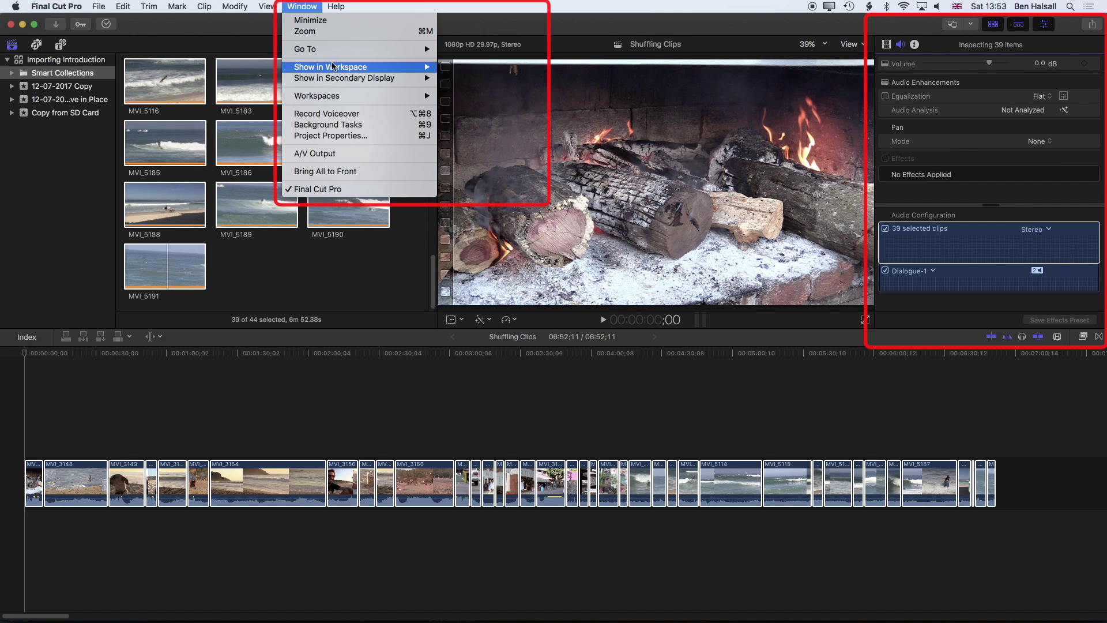
mouse_move(335, 68)
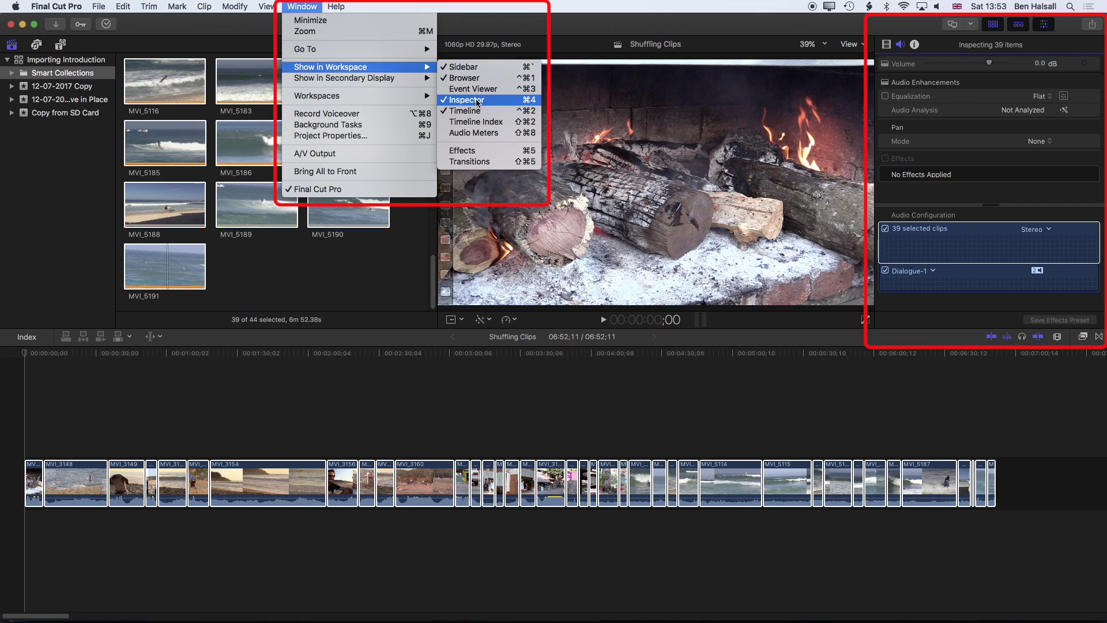
key(Escape)
click(934, 63)
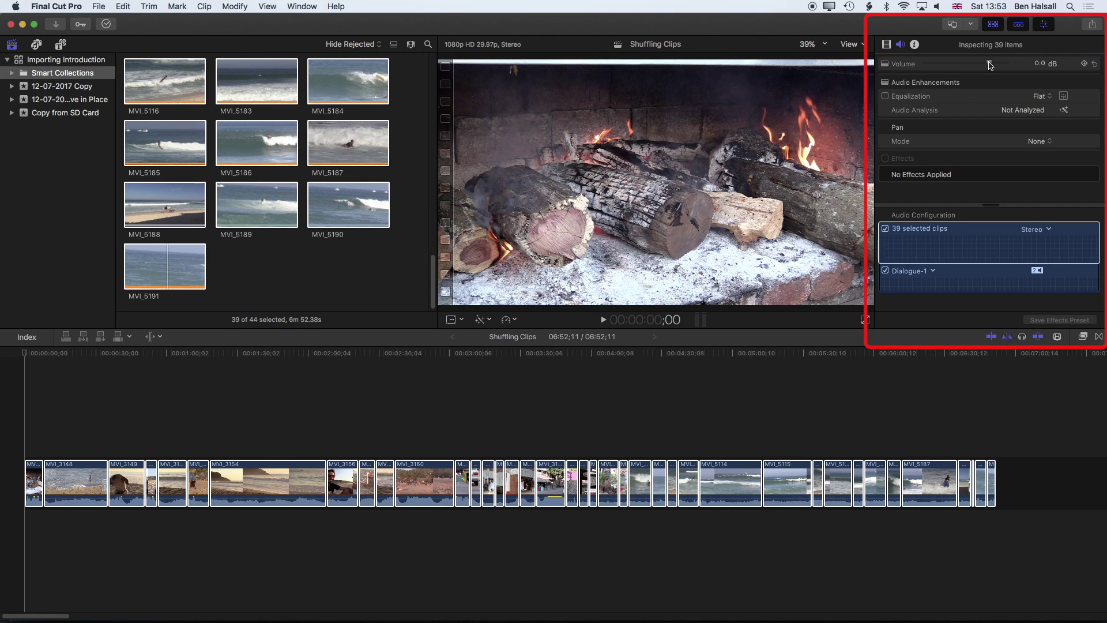
drag(926, 64, 901, 65)
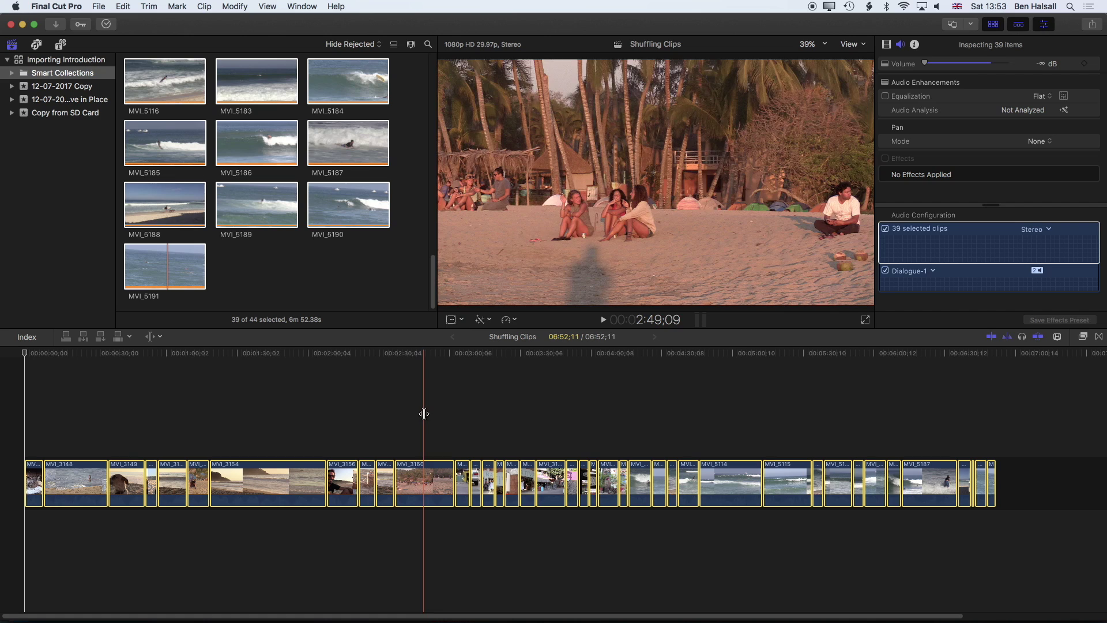
Switch to the Select tool and return the playhead to the timeline start.
click(162, 338)
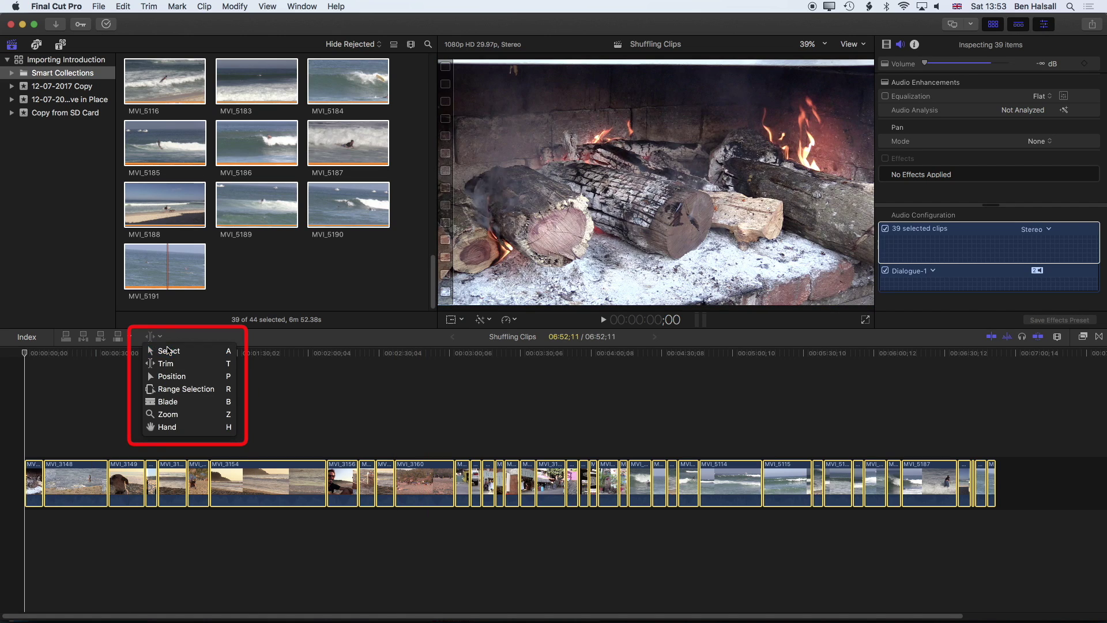
click(168, 352)
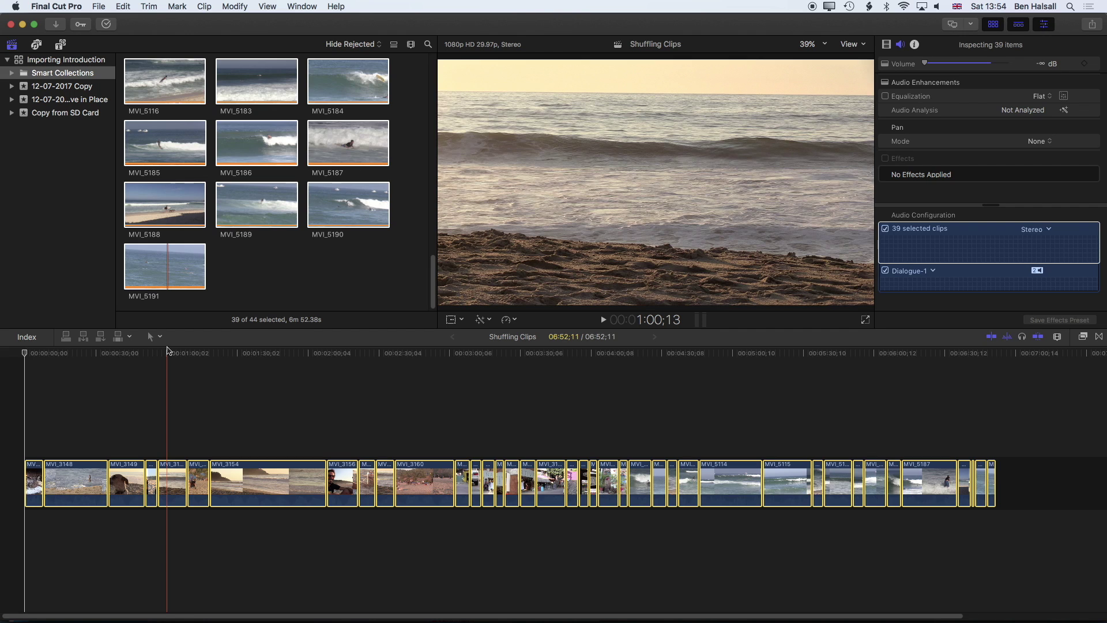
key(Home)
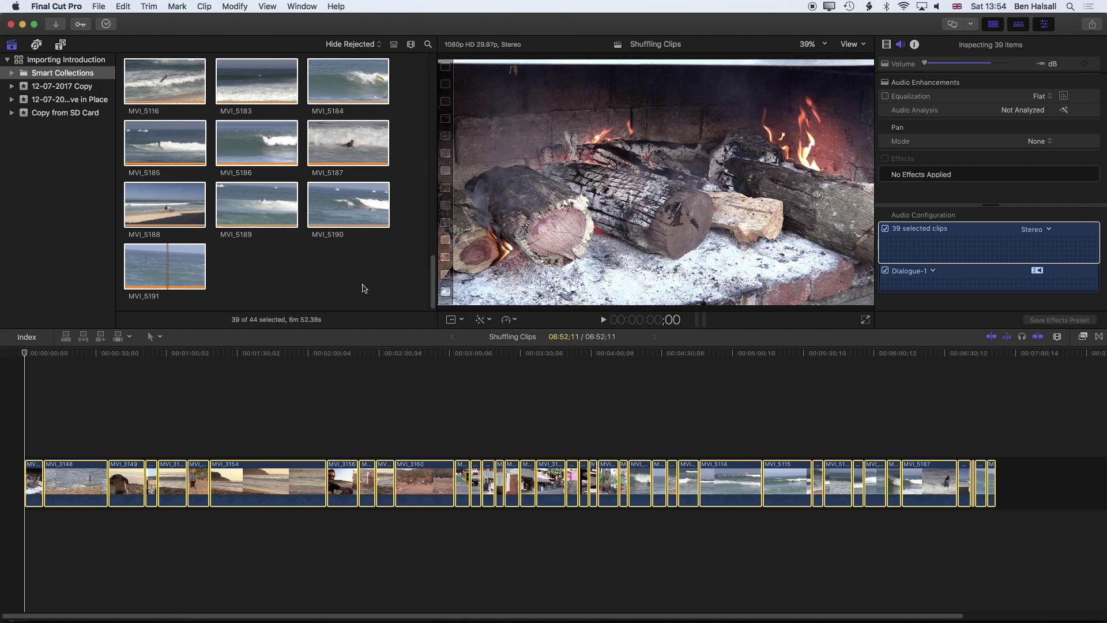
Drag the Havana track from the browser below the storyline at the timeline start, then deselect it.
scroll(434, 230, up, 5)
scroll(434, 229, up, 10)
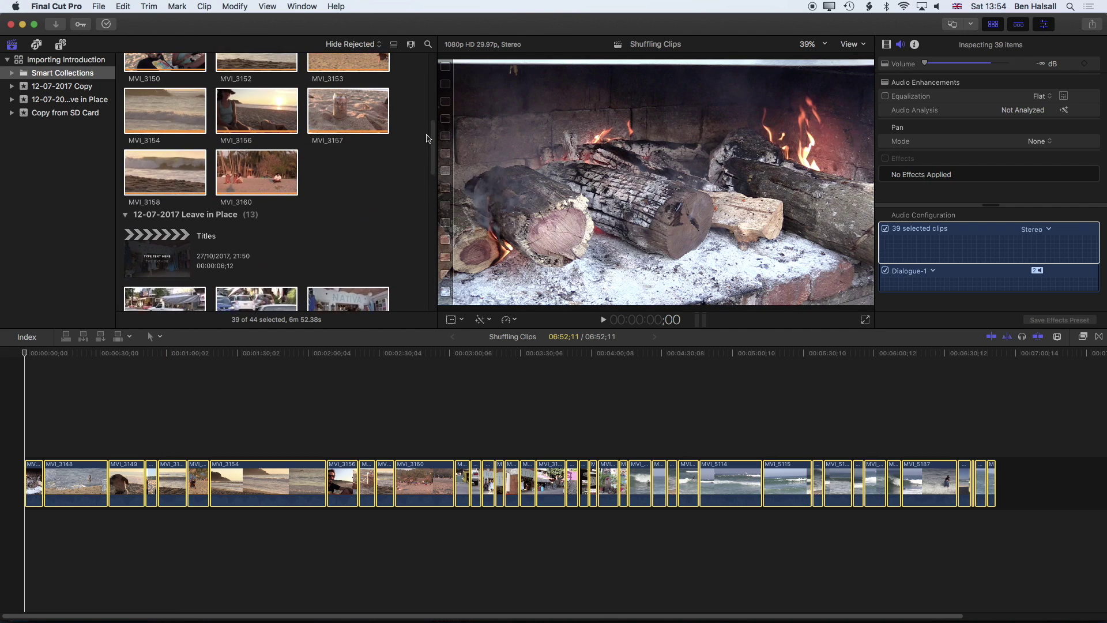
drag(242, 166, 17, 526)
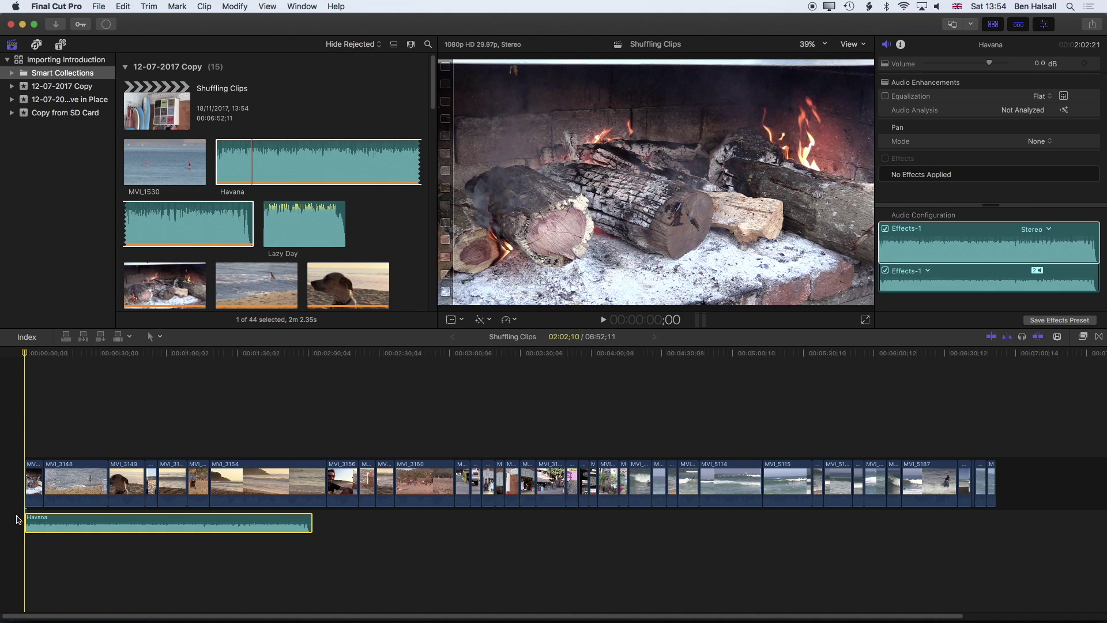
click(16, 356)
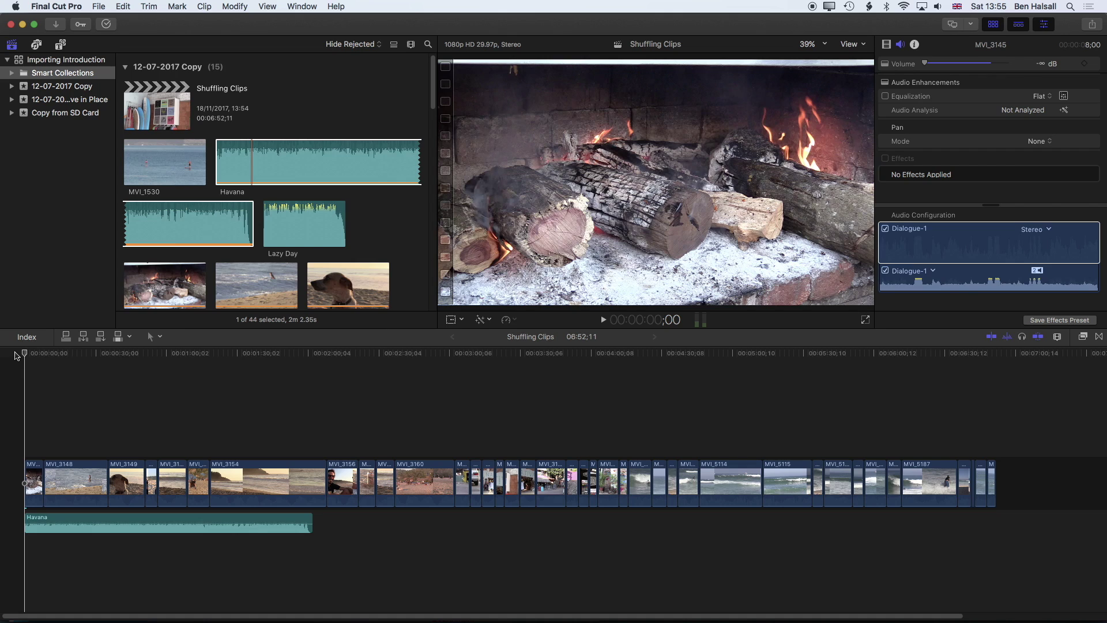
Select the Havana clip, enlarge clip height in Clip Appearance, and zoom into the timeline start.
key(super+equal)
key(super+equal)
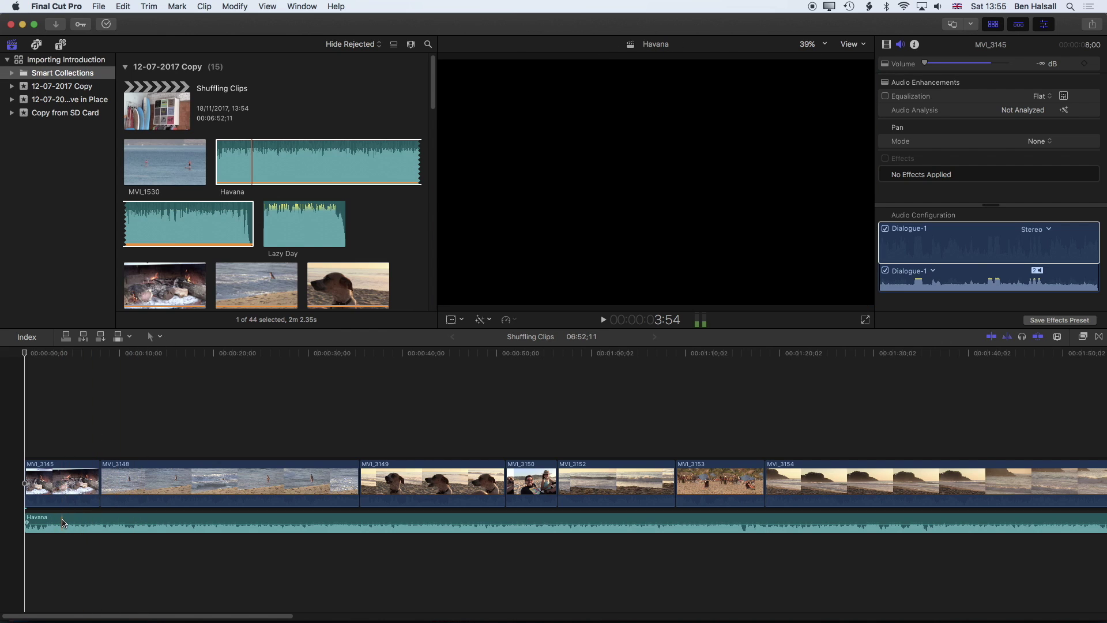
click(64, 523)
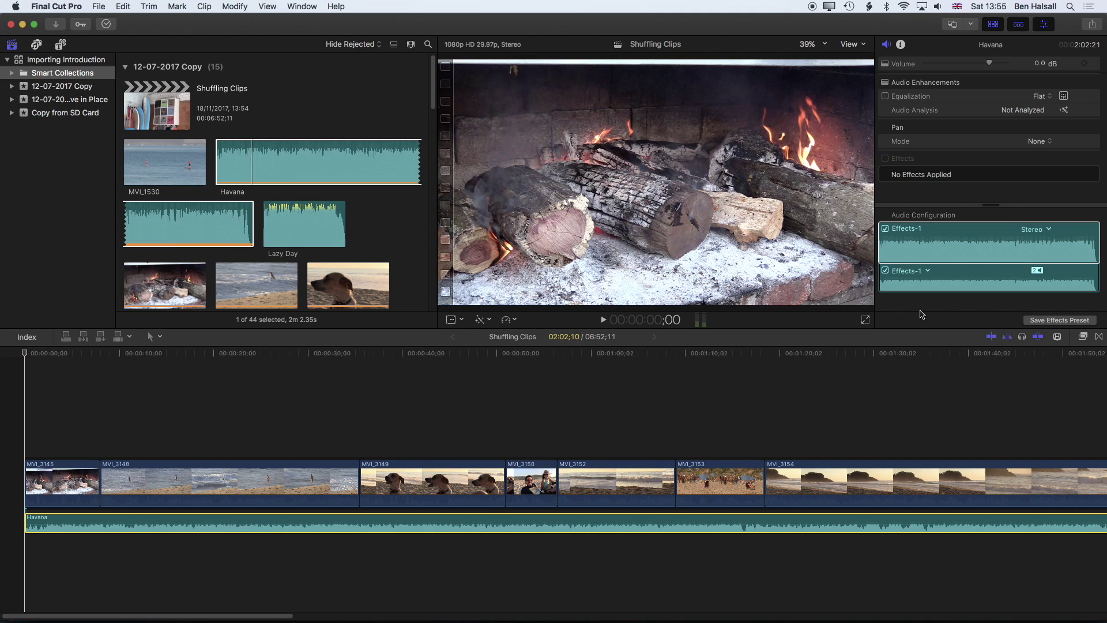
click(1059, 337)
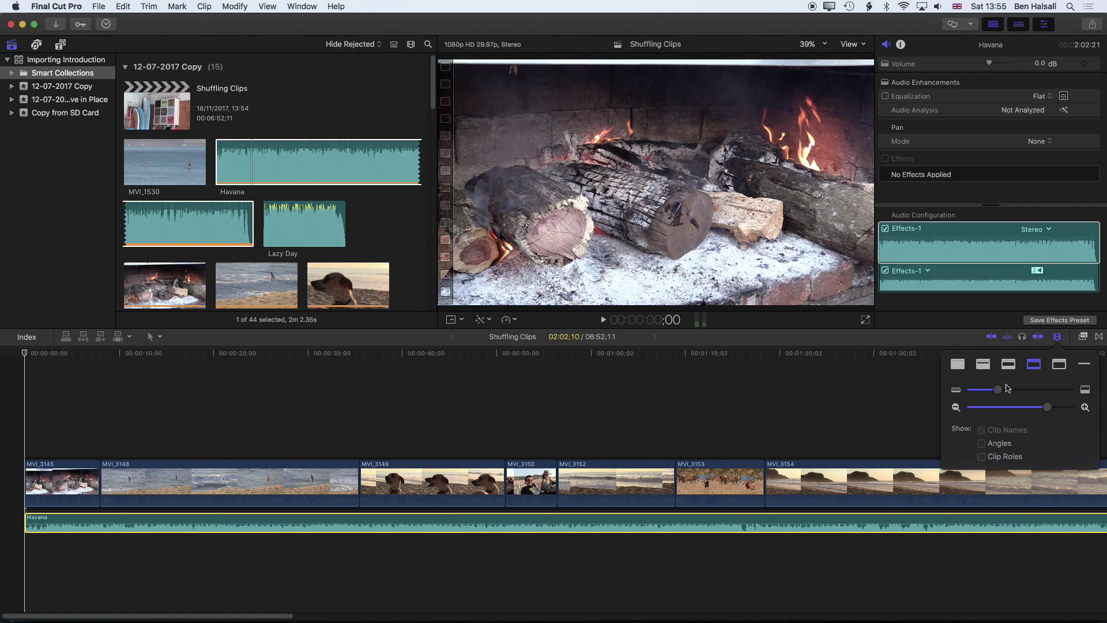
drag(1002, 390, 1045, 391)
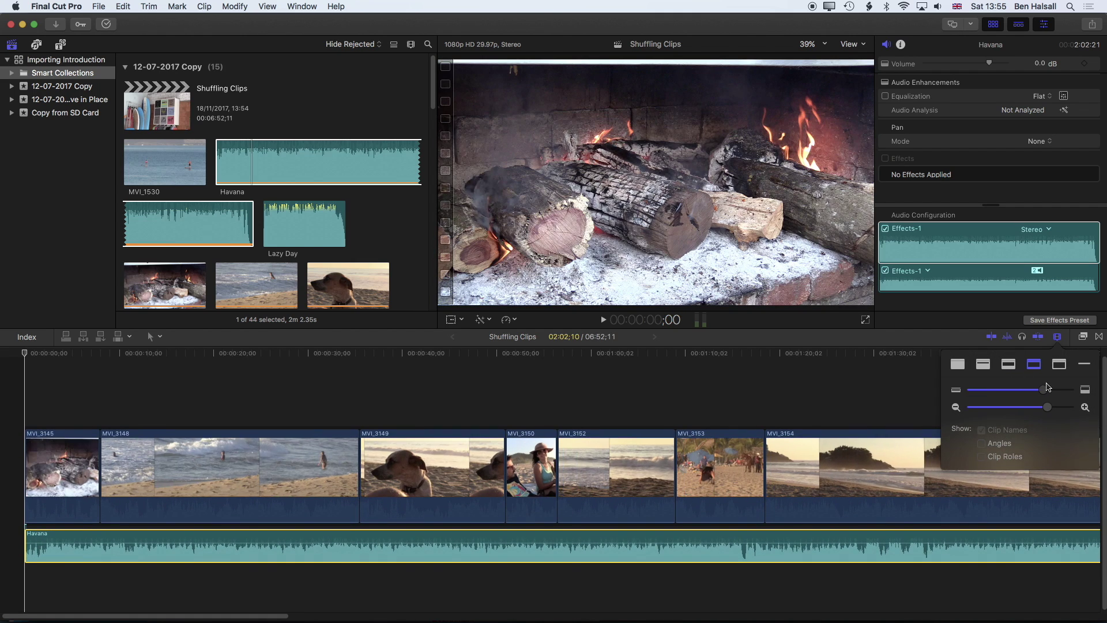
key(super+equal)
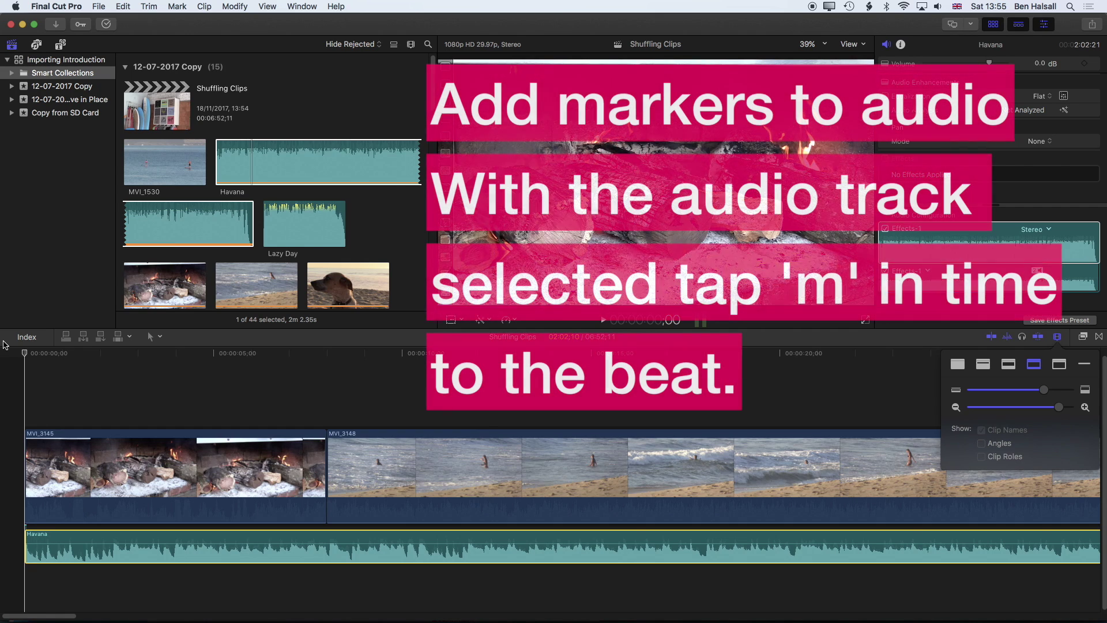
Play the Havana track and add a marker with M on each beat.
key(space)
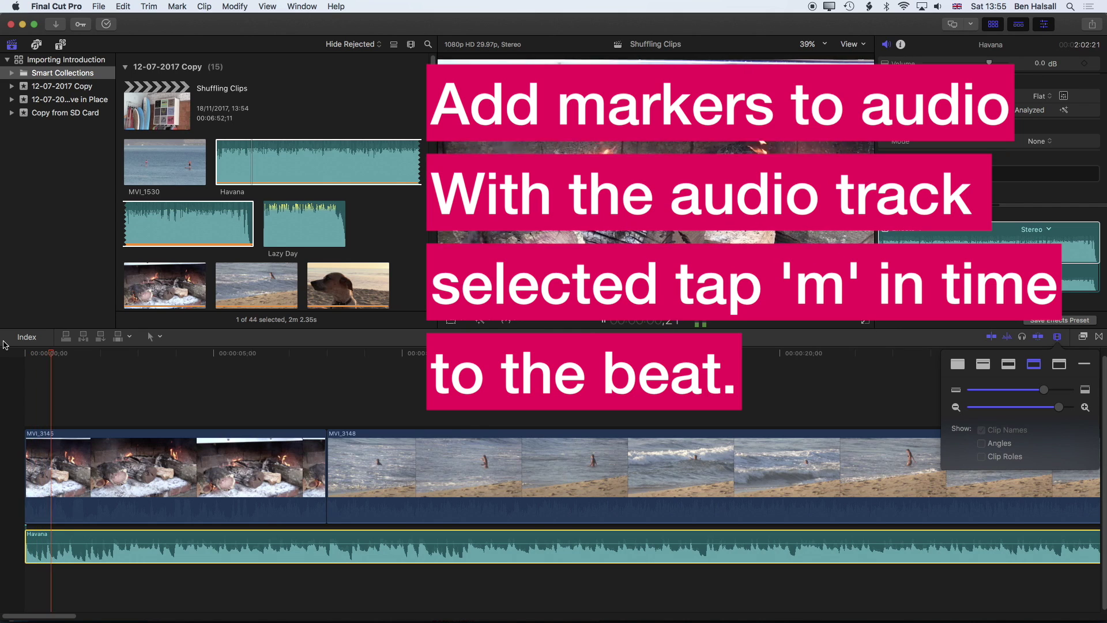
key(m)
key(m)
key(m)
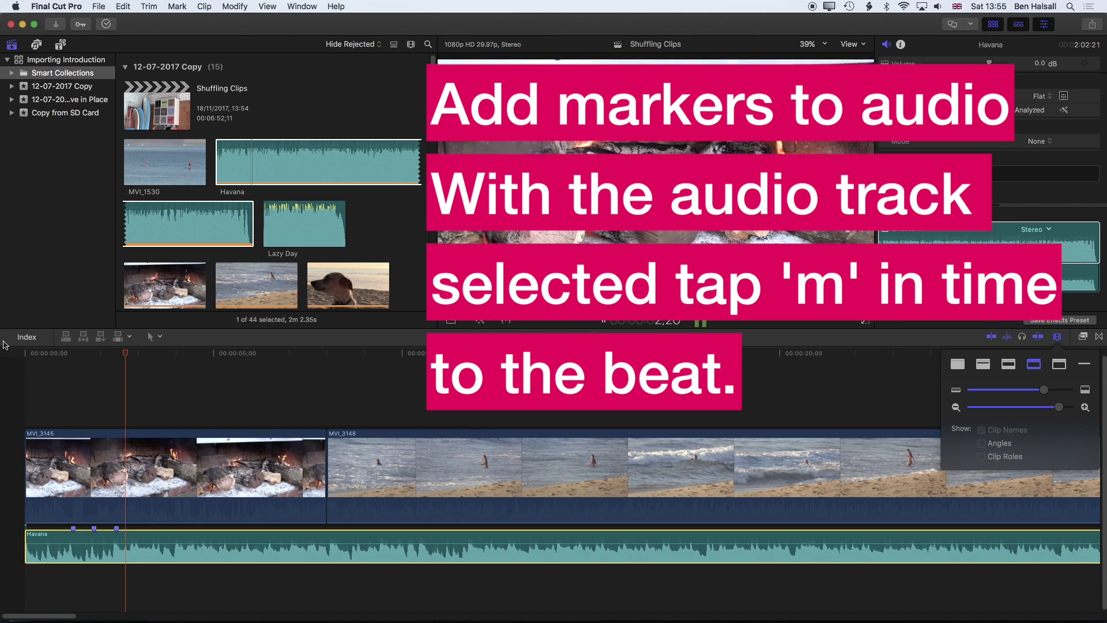
key(m)
key(m)
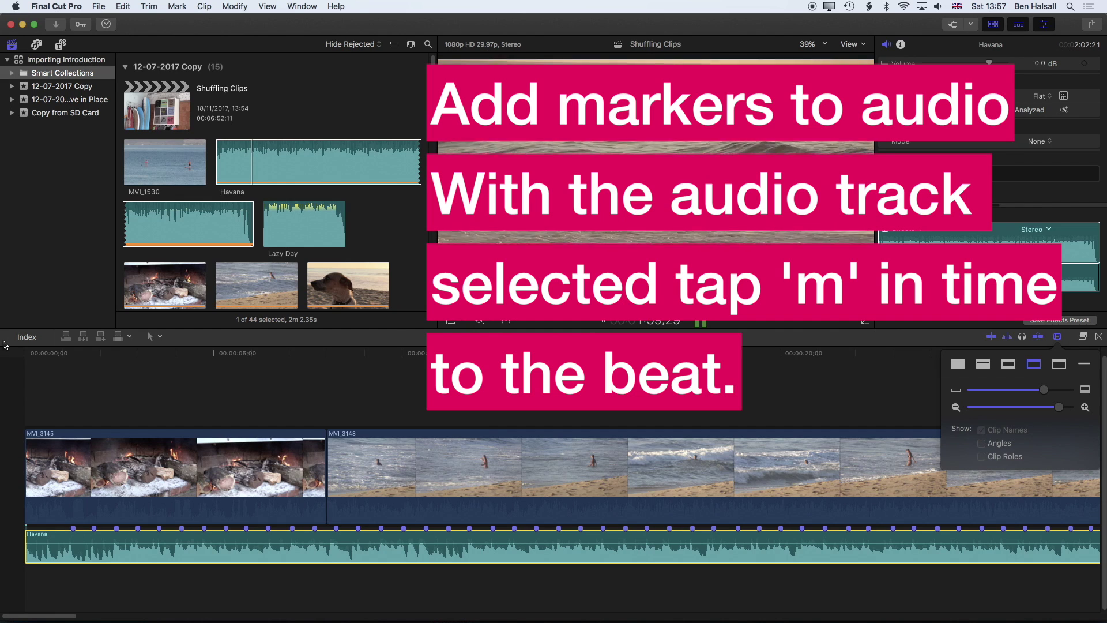
Stop playback, then zoom out and fit the whole beat-marked edit into the timeline view.
key(space)
key(super+equal)
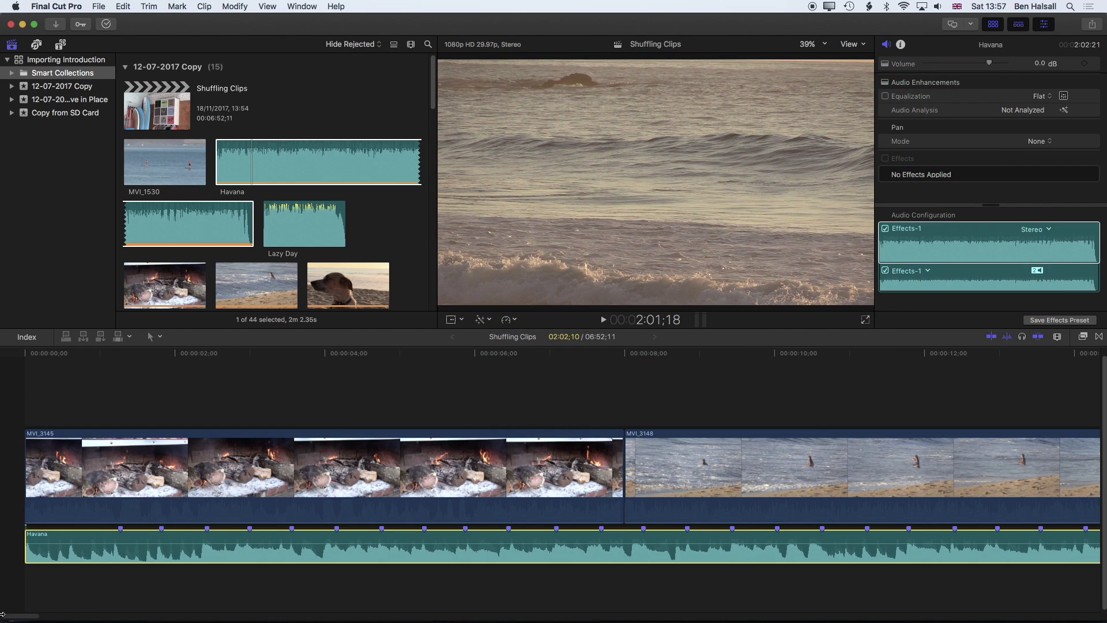
drag(10, 619, 55, 619)
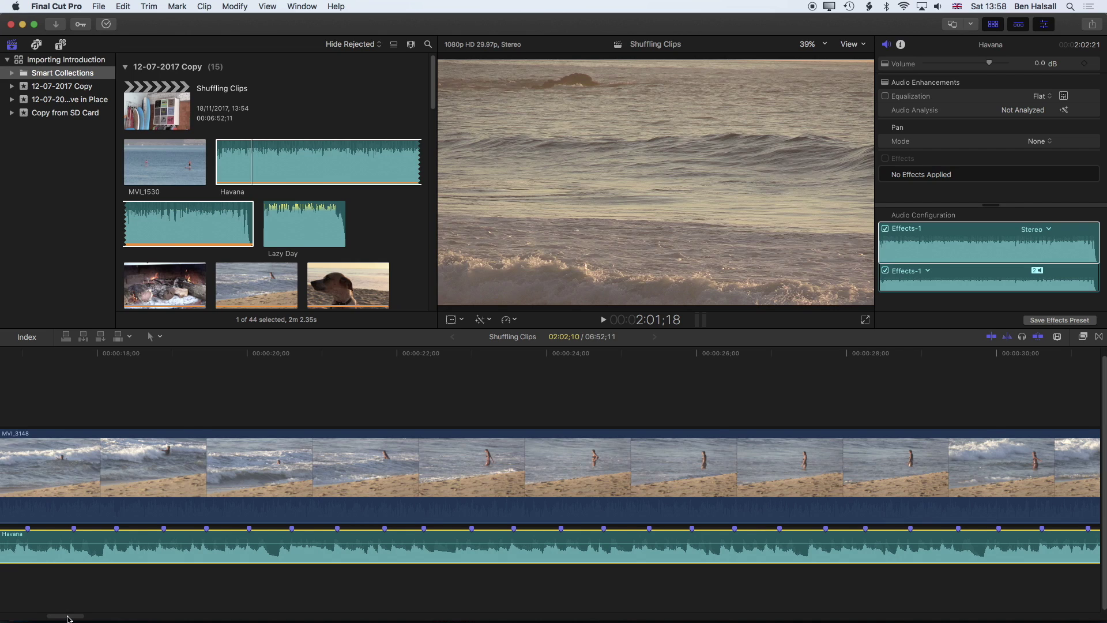
key(super+minus)
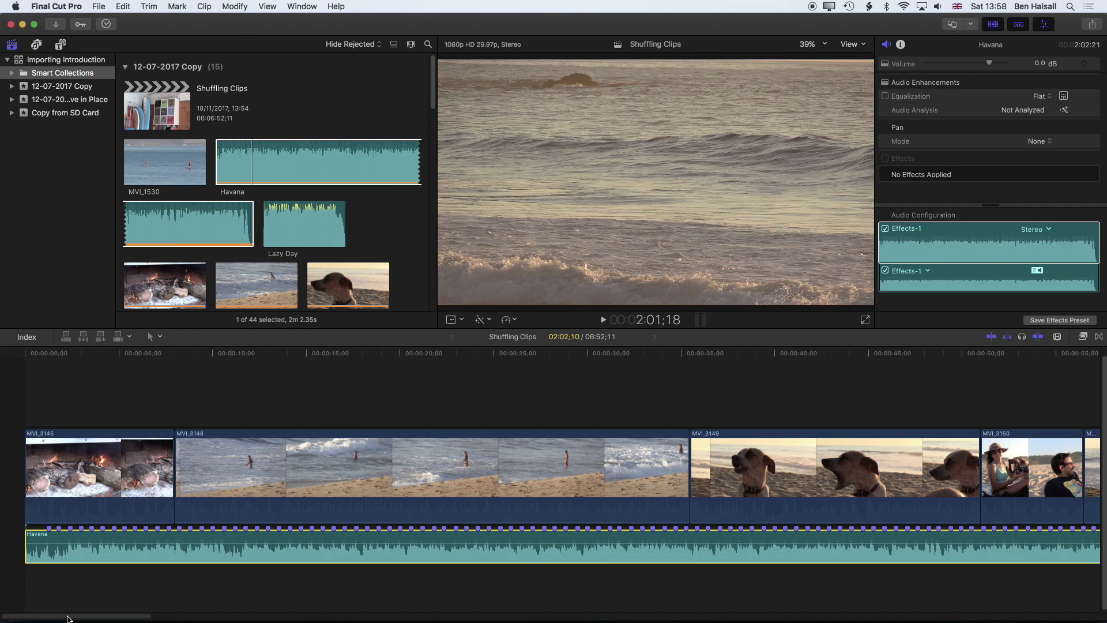
key(shift+z)
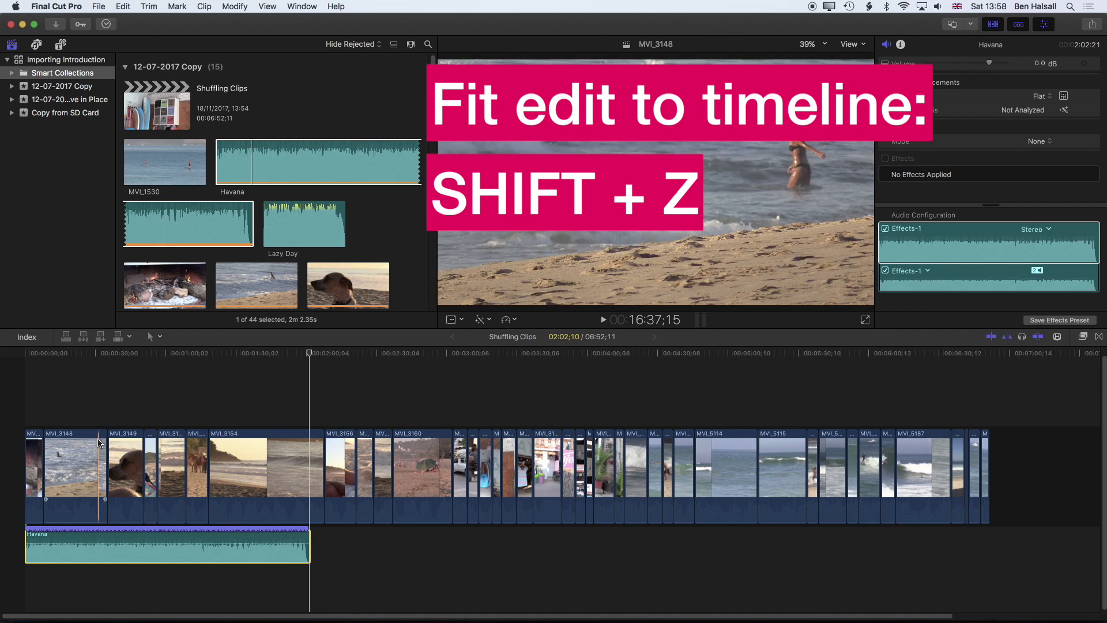
Select all 39 storyline clips and set each one's duration to 1 second.
drag(1016, 419, 3, 474)
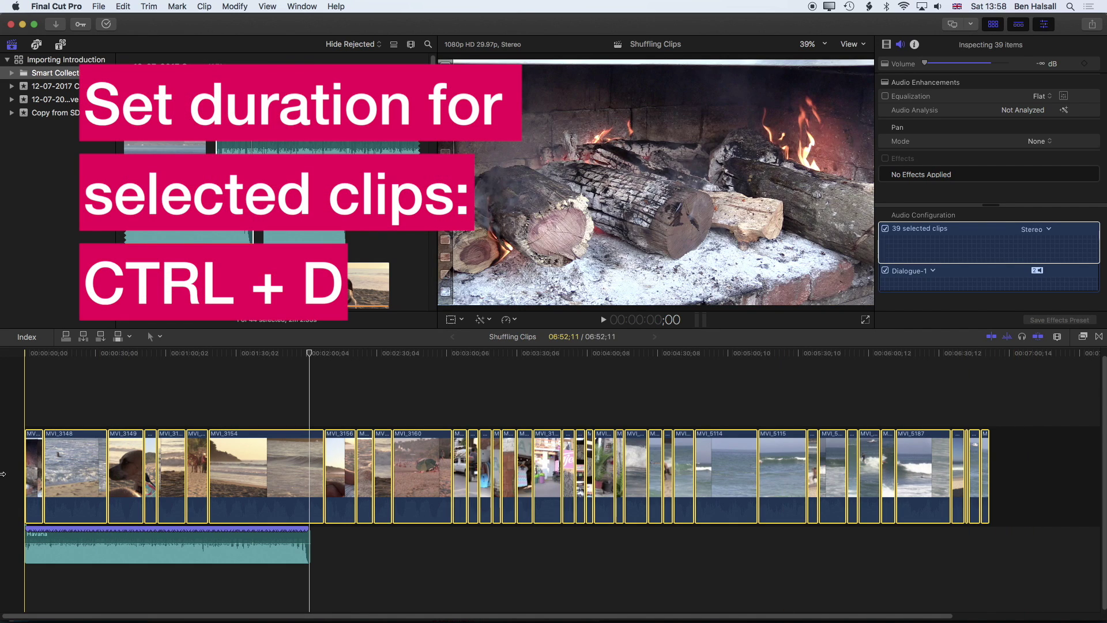
key(ctrl+d)
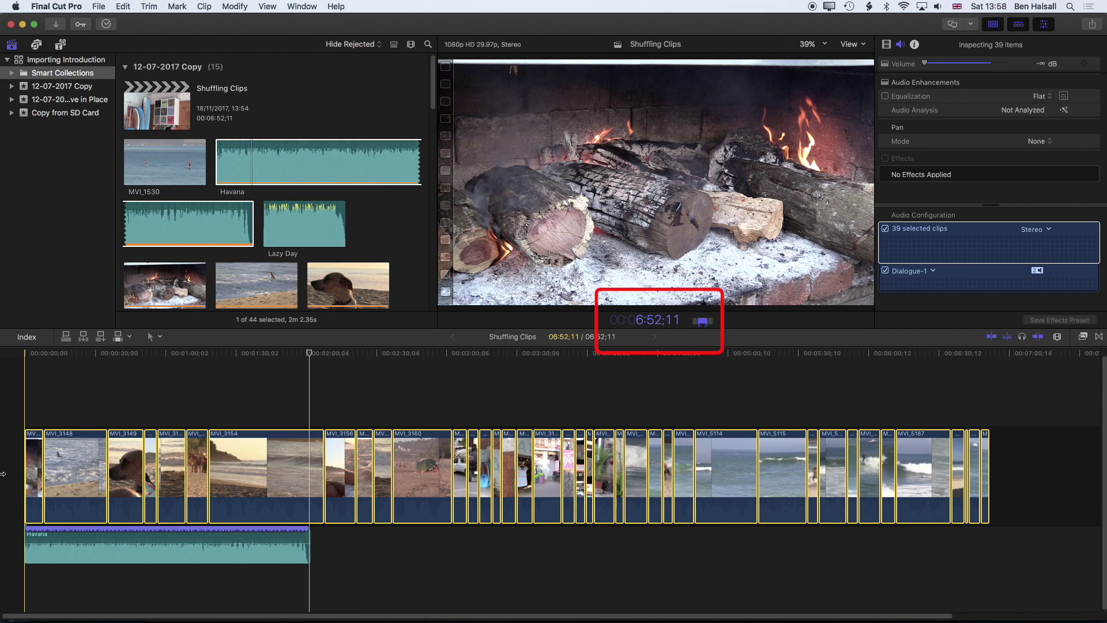
text(1)
text(.)
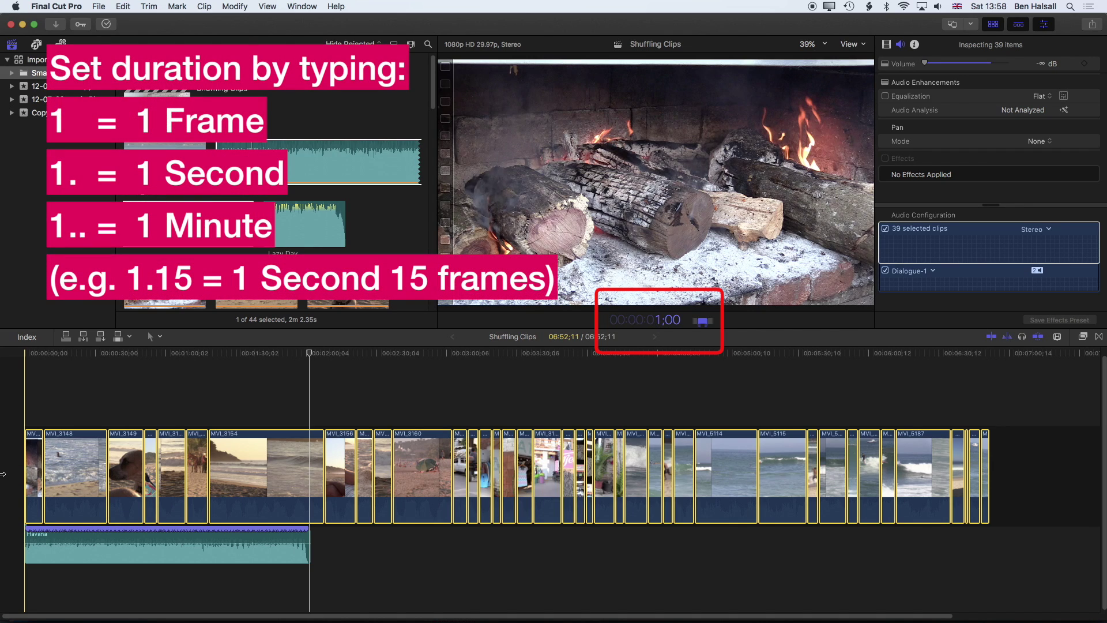
key(Return)
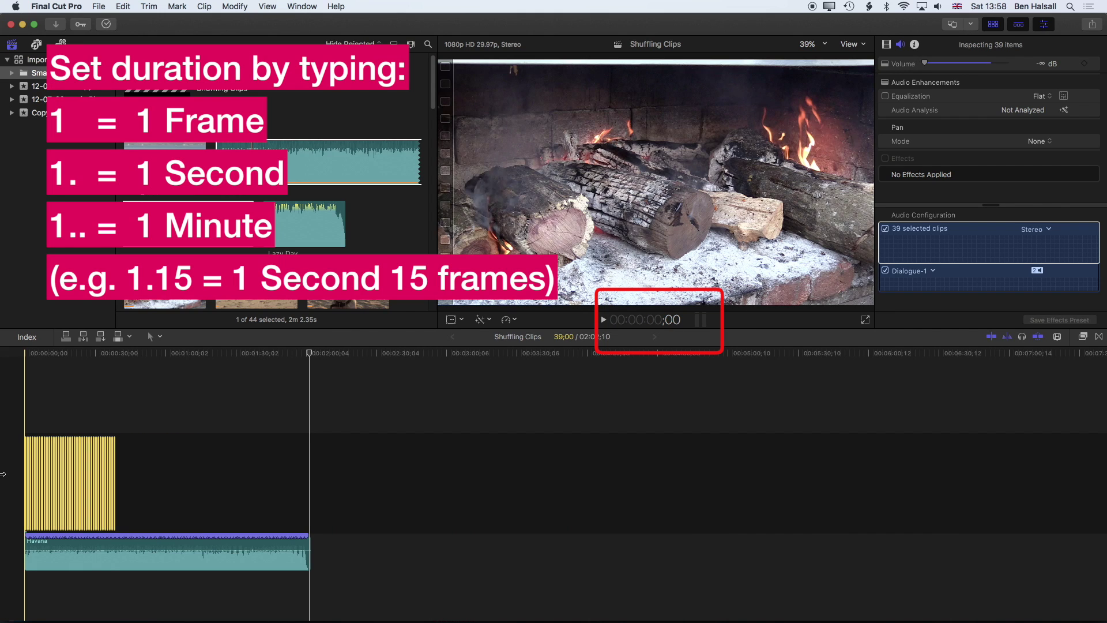
Park the playhead just past the start, mute the computer sound, and zoom into the clips.
click(34, 380)
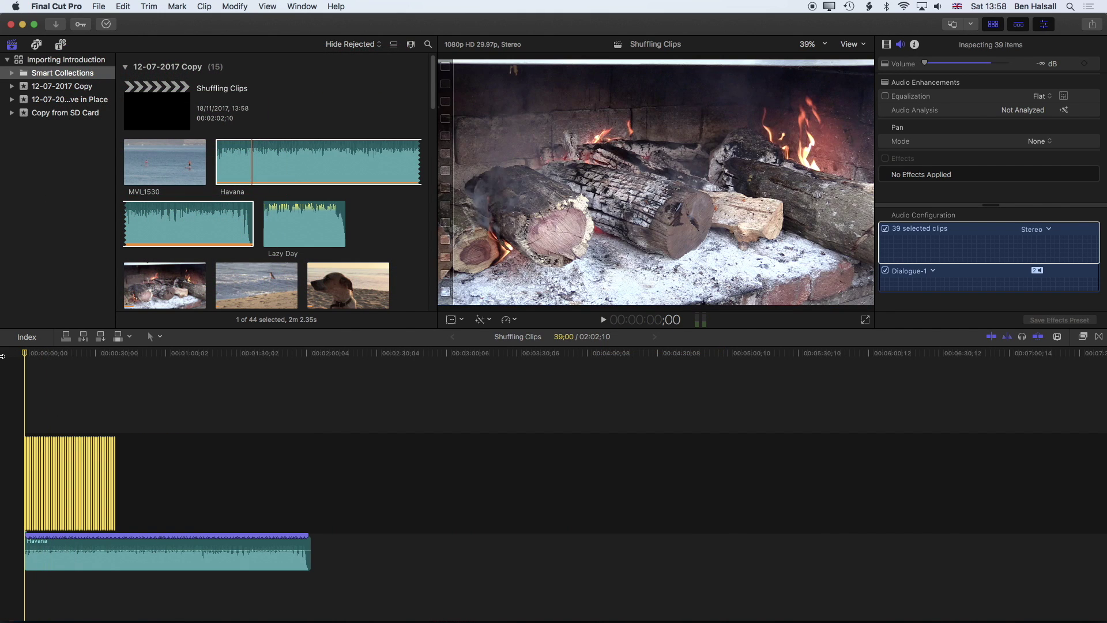
key(XF86AudioMute)
key(super+equal)
key(super+equal)
key(super+equal)
key(super+equal)
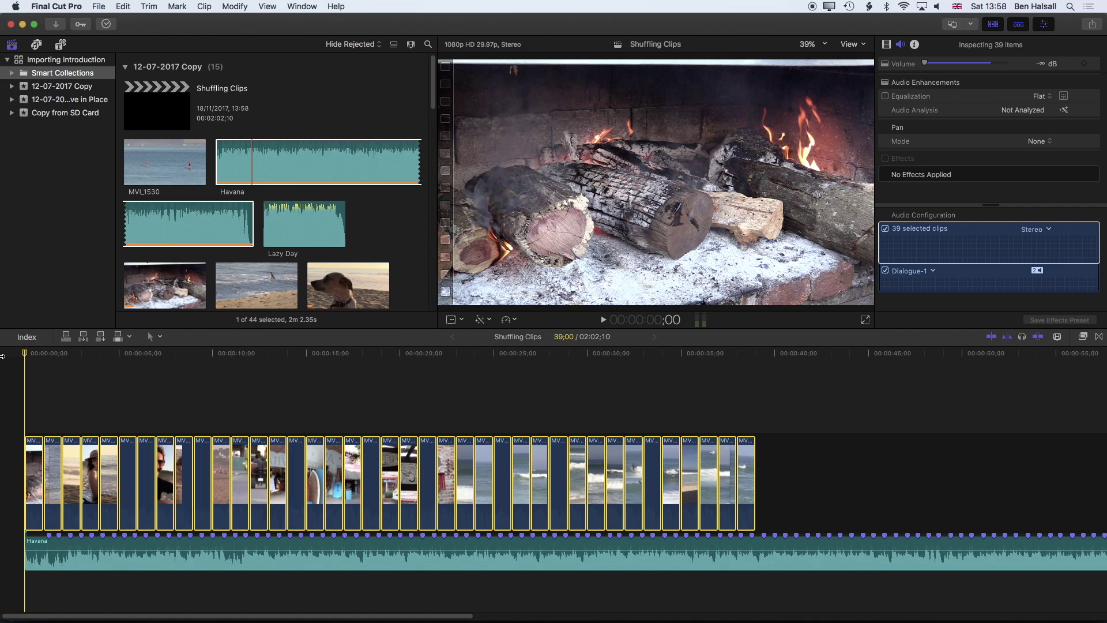
Deselect the clips and play the opening one-second cuts over the Havana track, then stop.
click(24, 402)
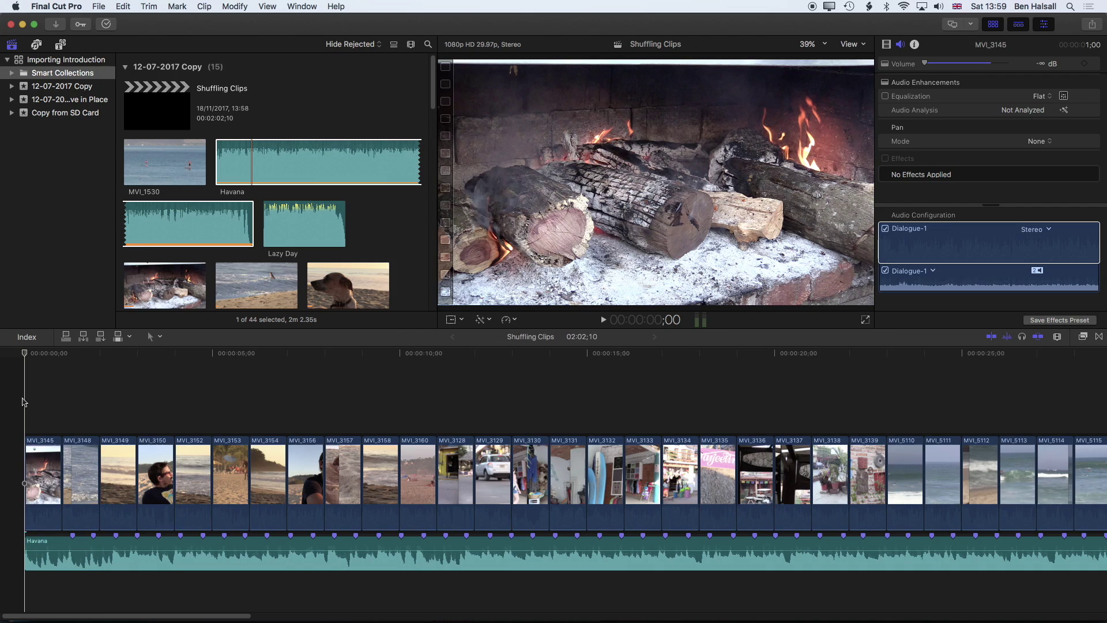
key(space)
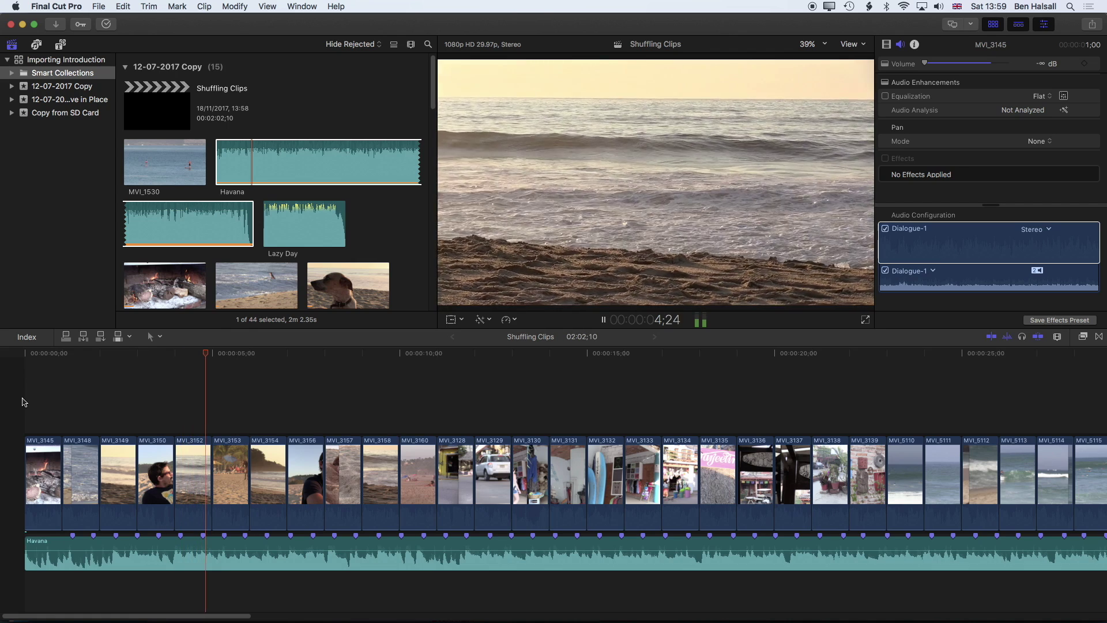
key(space)
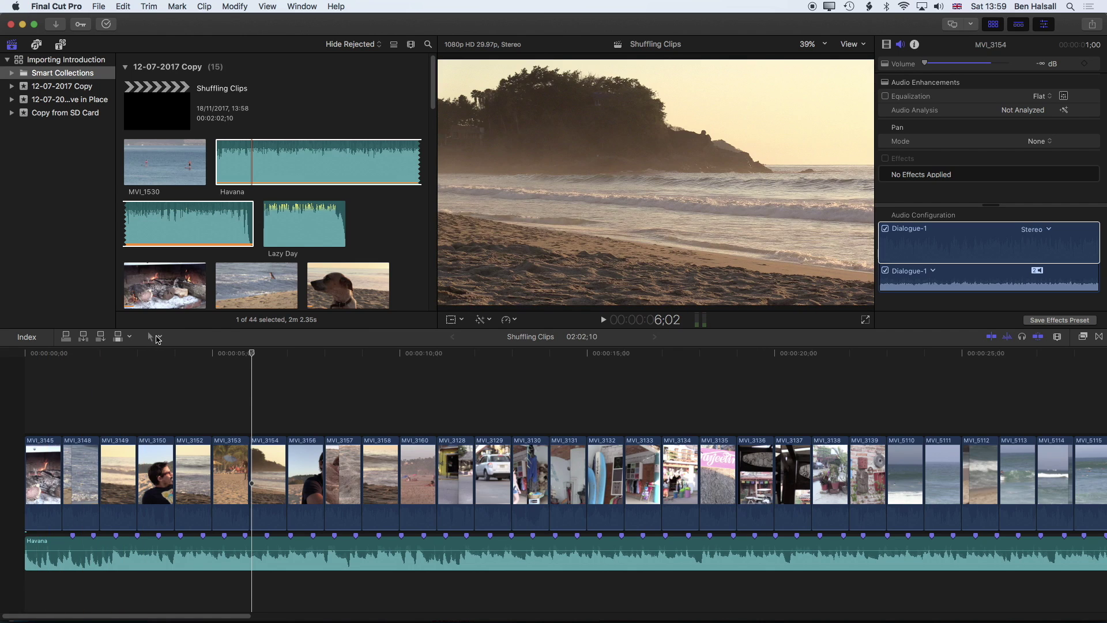
Drag the ends of MVI_3145 and MVI_3148 onto the beat markers, making them 1;08 and 1;05.
click(59, 466)
drag(58, 466, 114, 464)
click(118, 353)
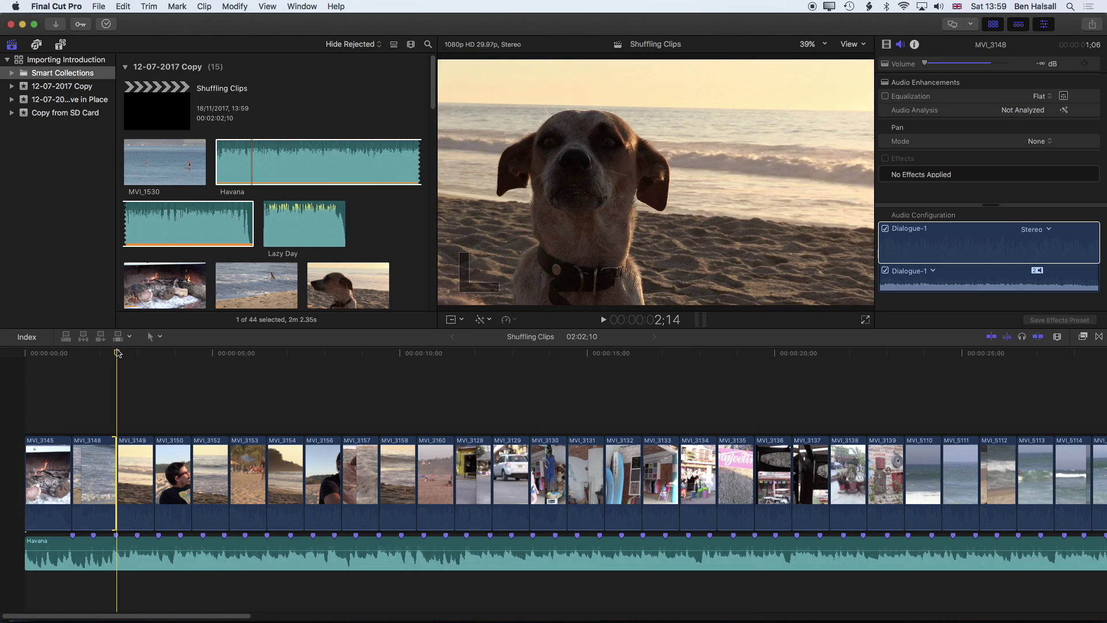
drag(114, 461, 114, 461)
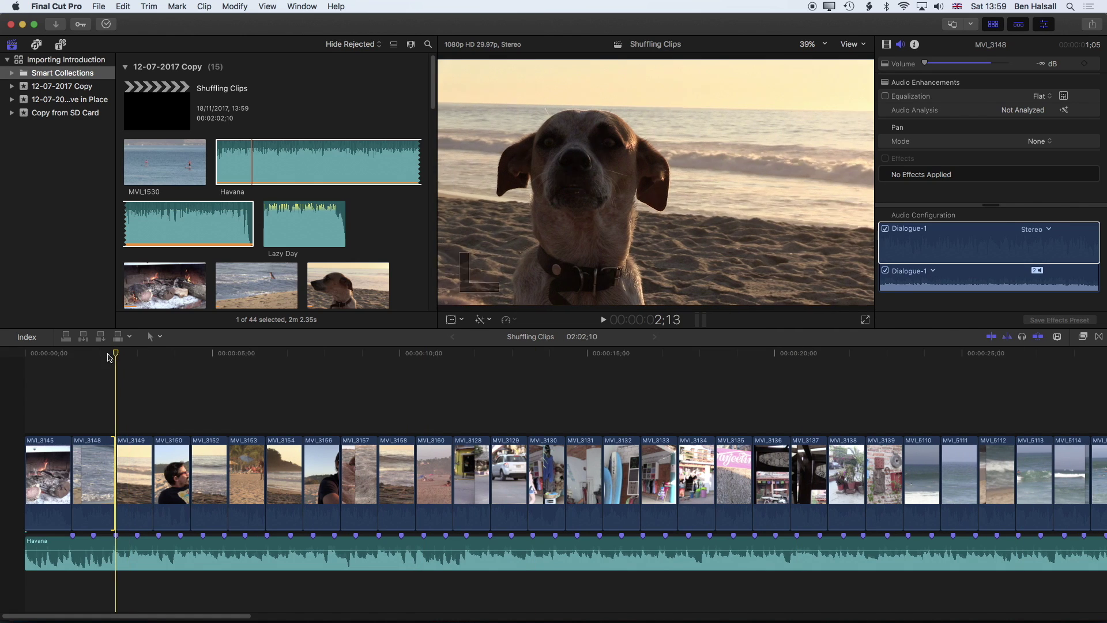
Check MVI_3148's 1;05 duration, then extend MVI_3149's end to the next beat marker.
click(93, 459)
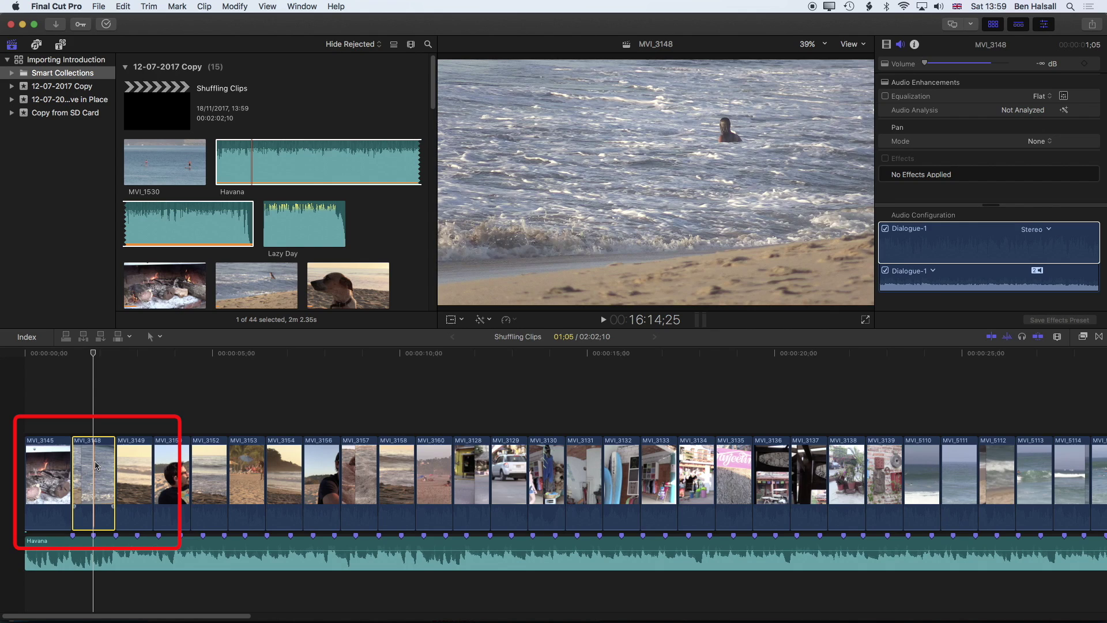
key(ctrl+d)
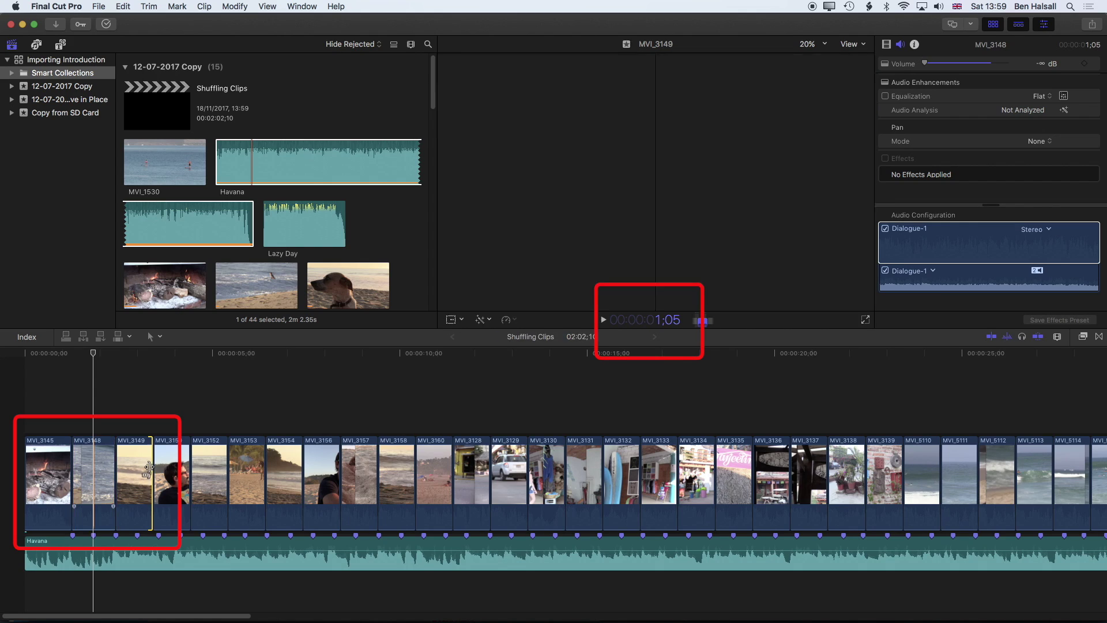
drag(152, 470, 155, 469)
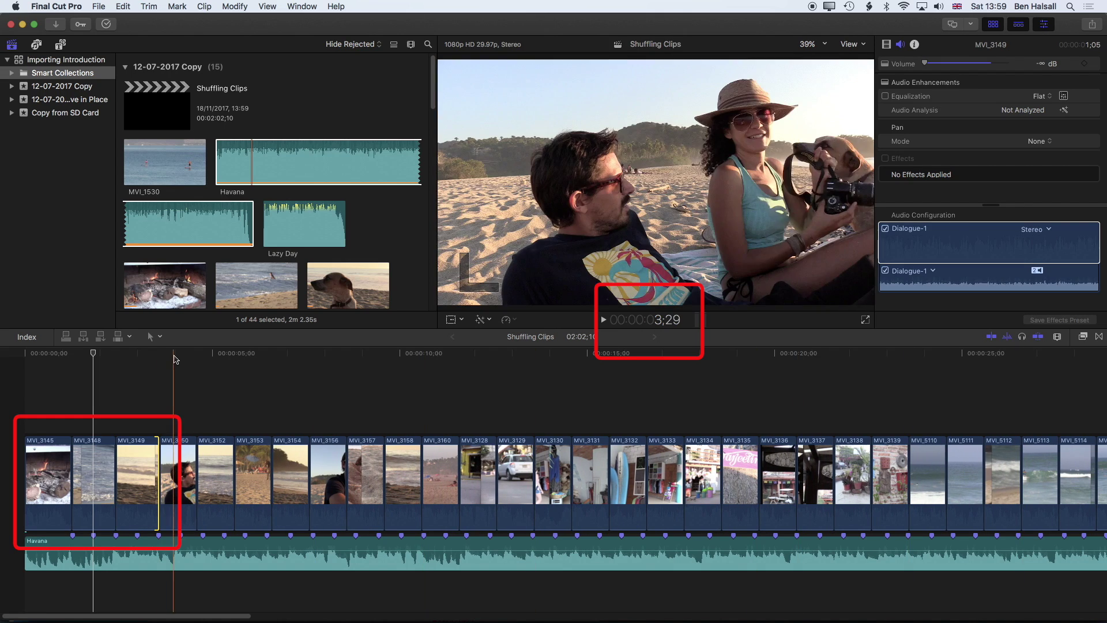
click(153, 468)
Confirm MVI_3149 now lasts 1;05, then zoom the timeline out.
click(152, 466)
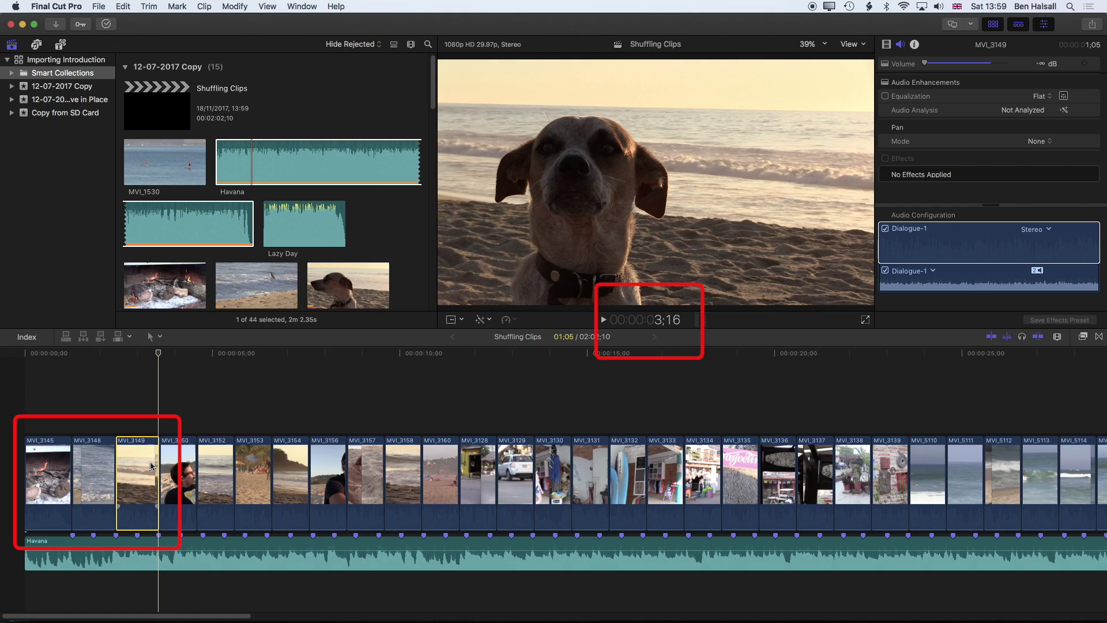
key(ctrl+d)
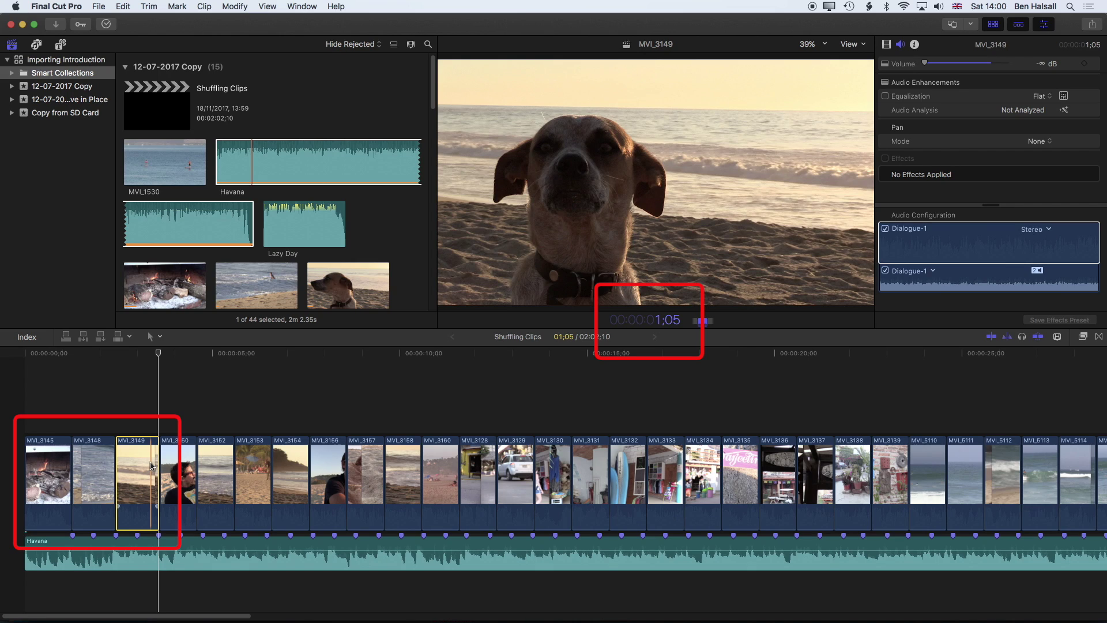
key(Escape)
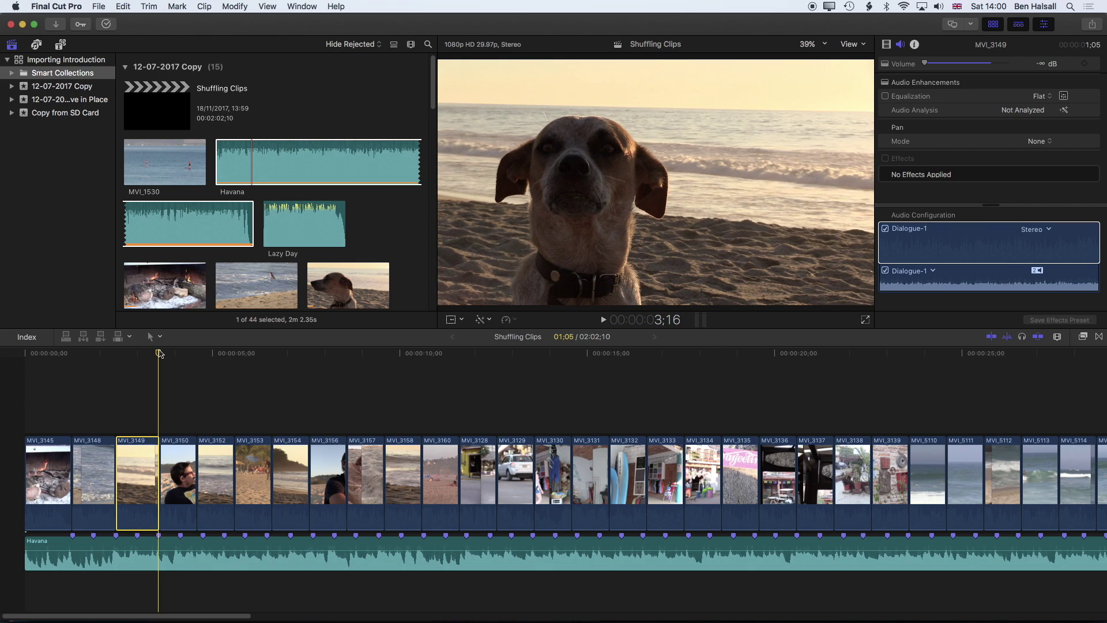
key(super+minus)
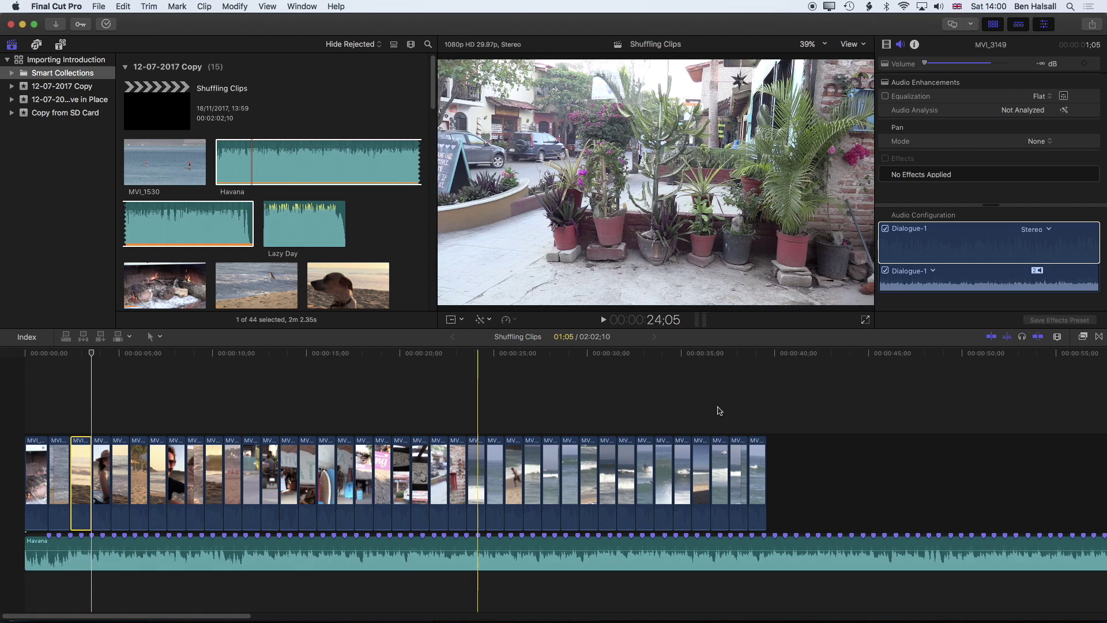
Give all 39 clips a 1;05 duration, then extend MVI_3145 one frame onto the first beat marker.
drag(815, 422, 3, 481)
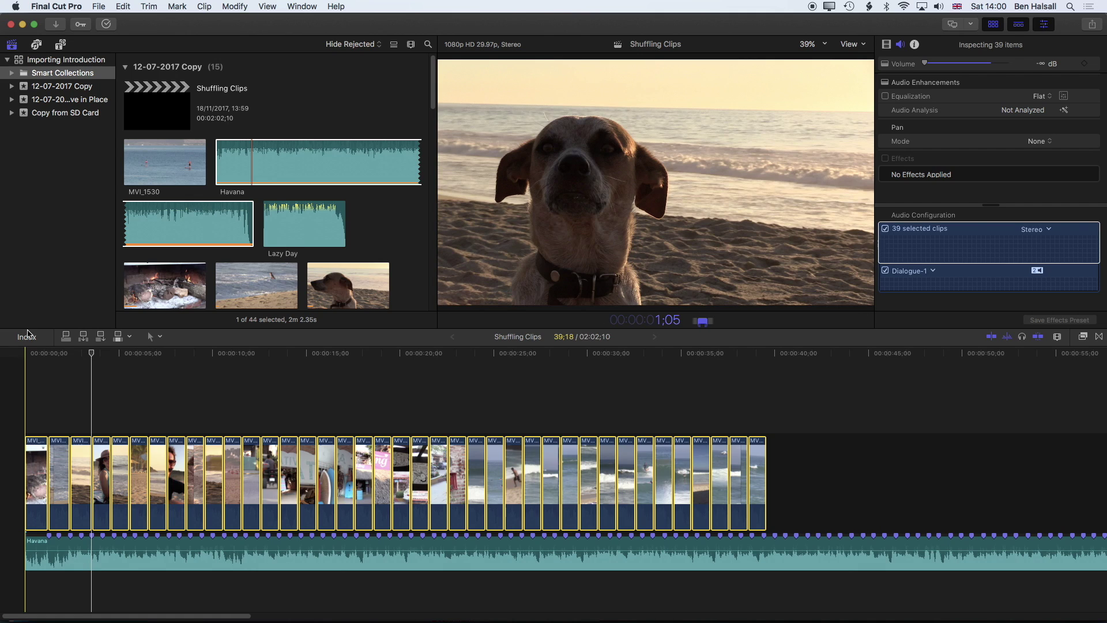
key(Return)
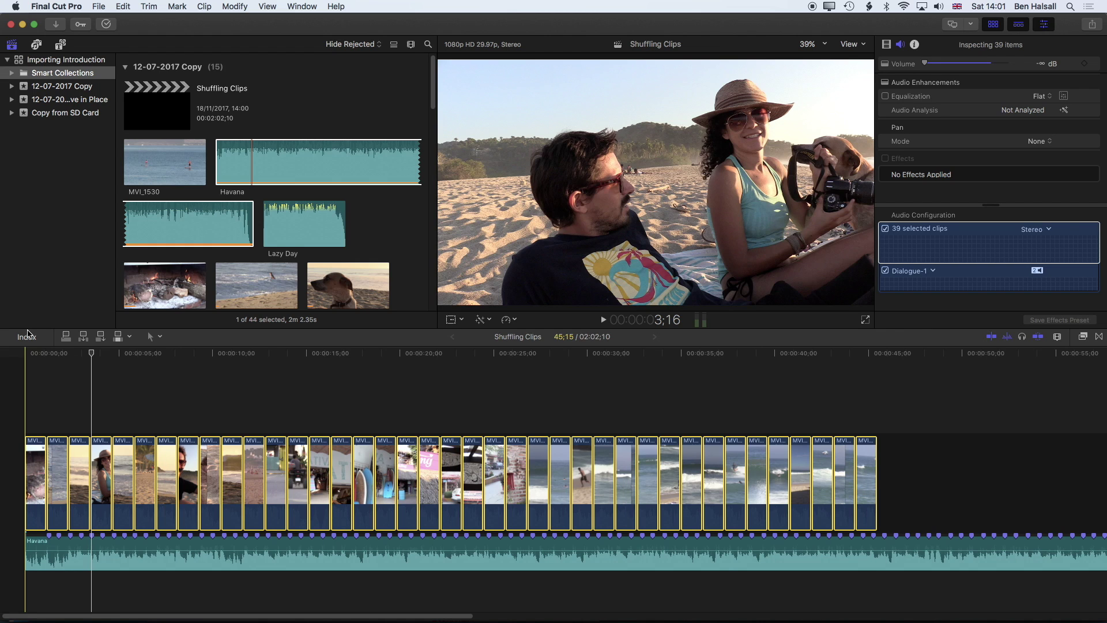
key(super+equal)
key(super+equal)
key(super+equal)
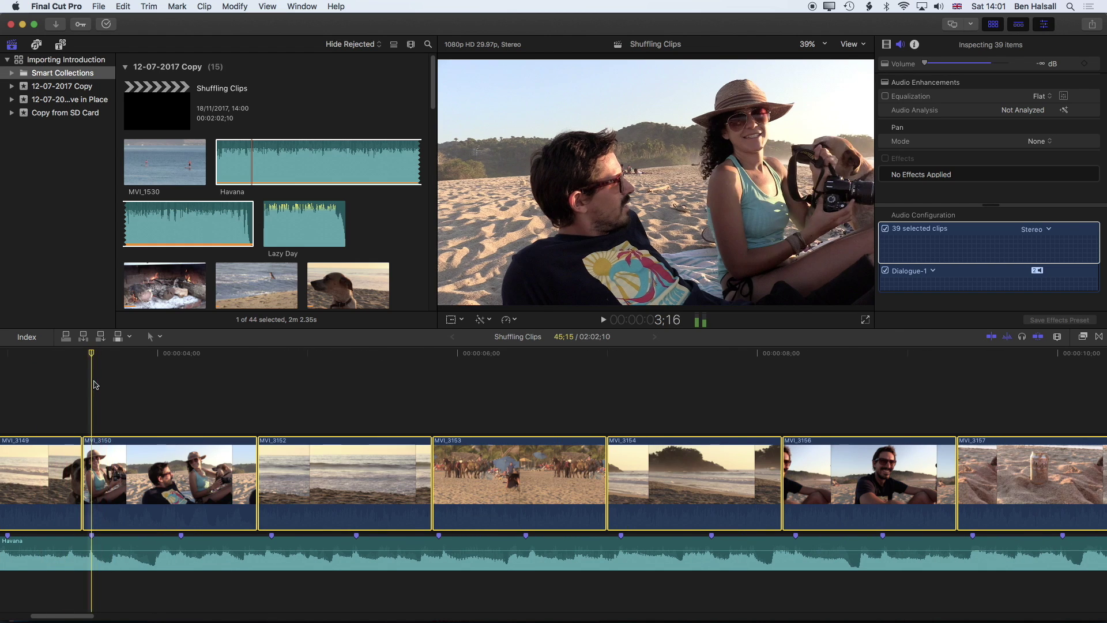
scroll(98, 384, left, 5)
key(super+minus)
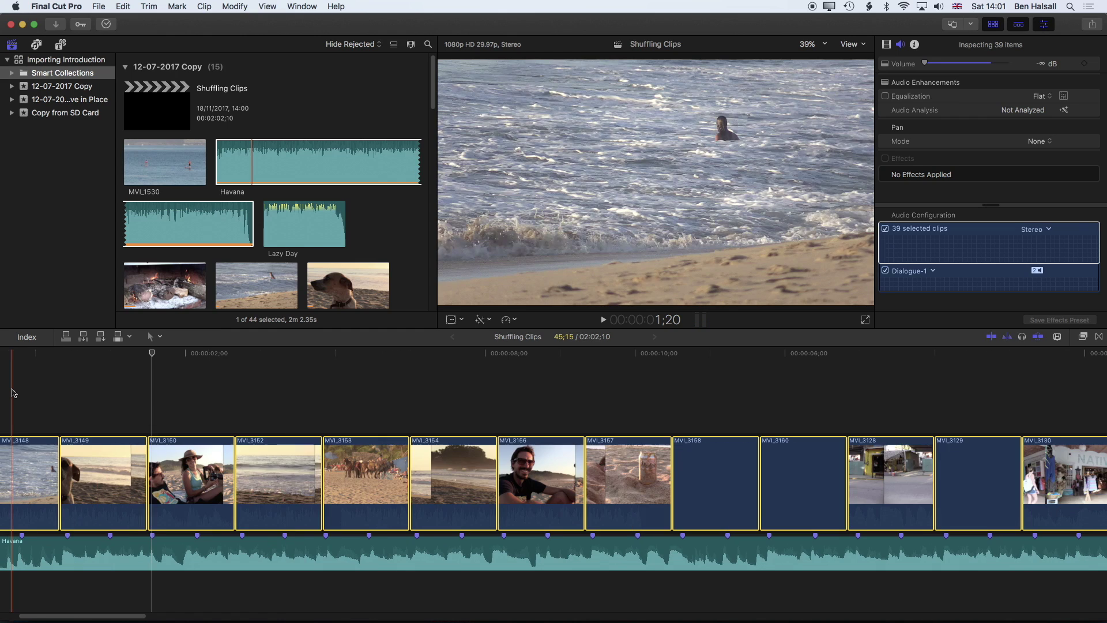
scroll(13, 393, left, 4)
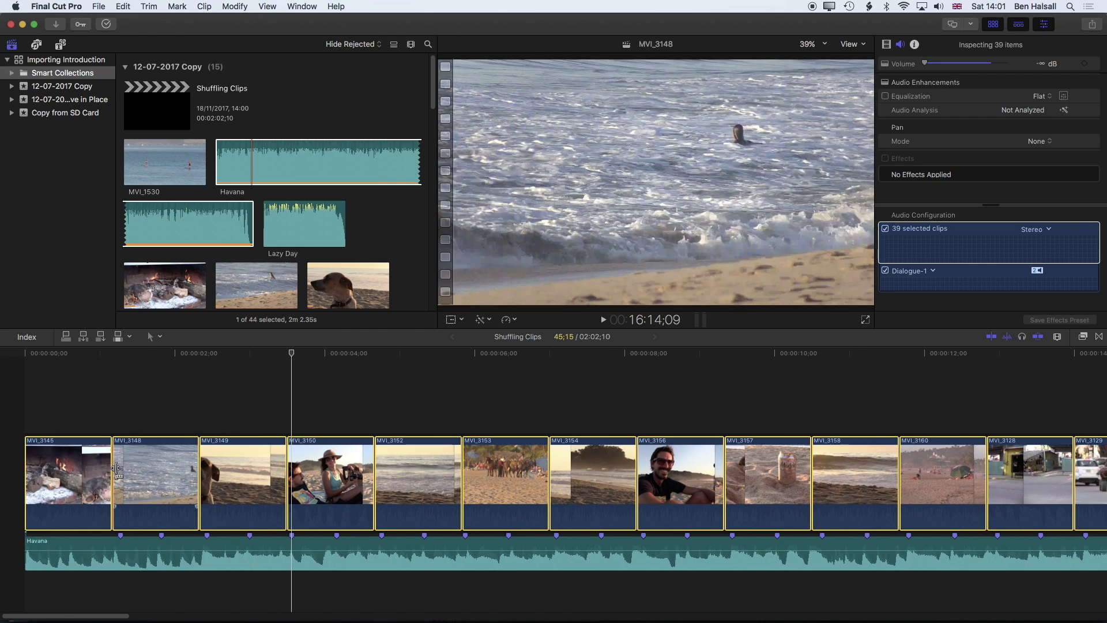
drag(112, 473, 115, 473)
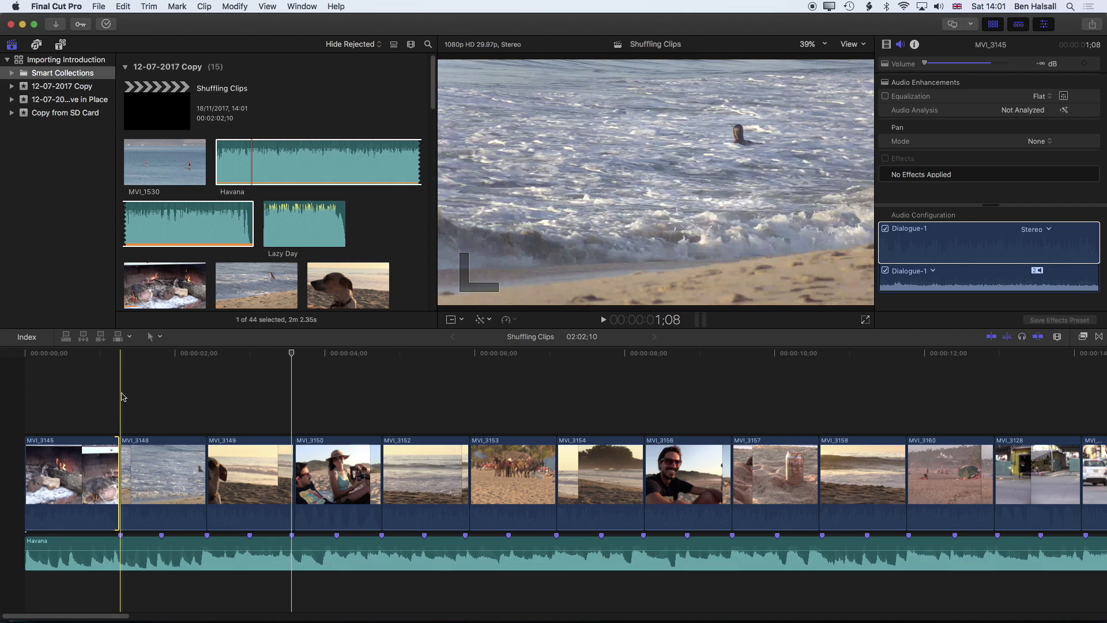
click(26, 353)
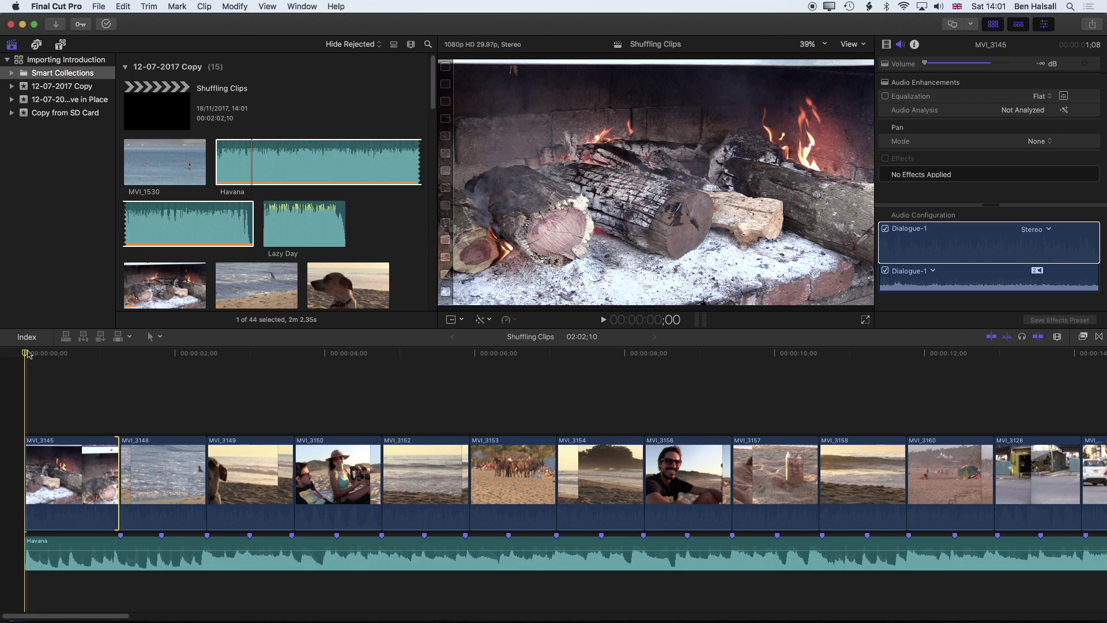
key(space)
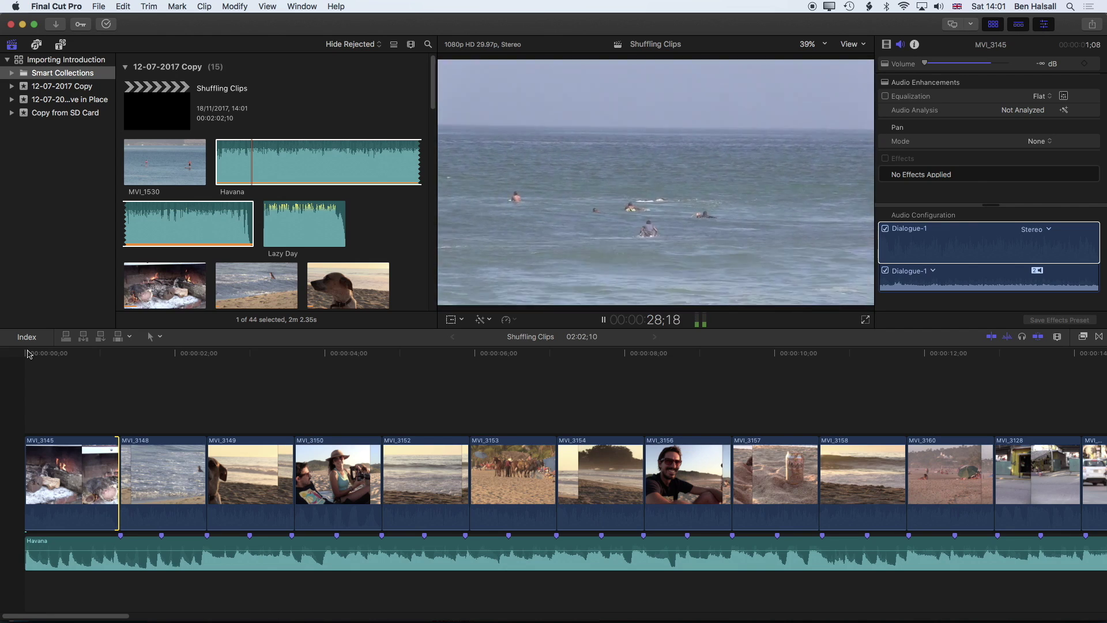
Stop playback and trim the ends of MVI_3129 and MVI_3131 onto their beat markers.
key(space)
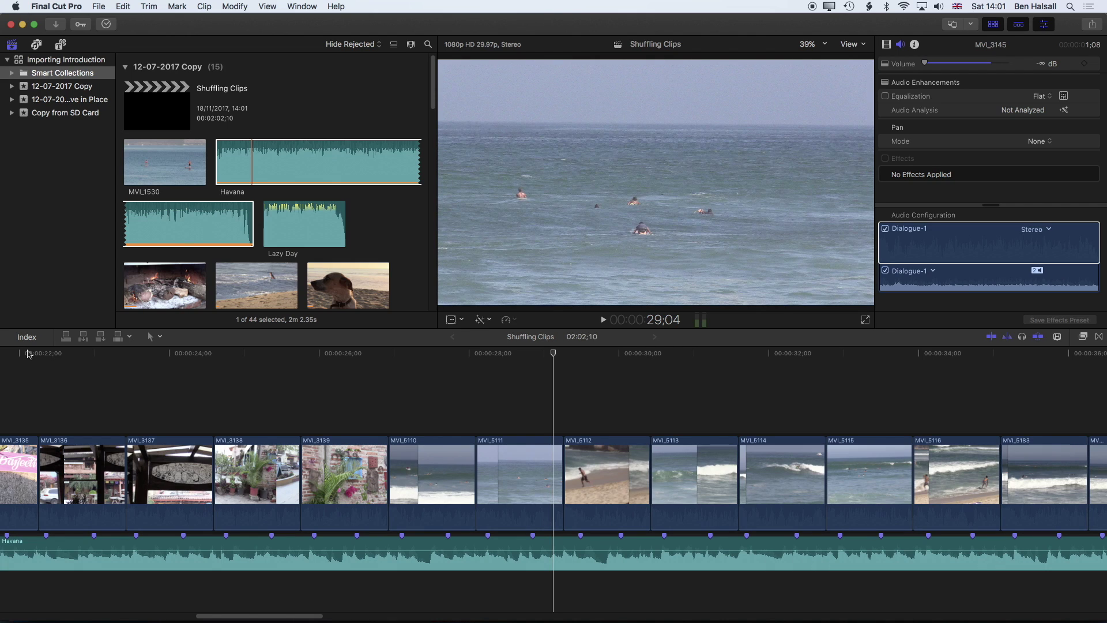
drag(29, 445, 79, 465)
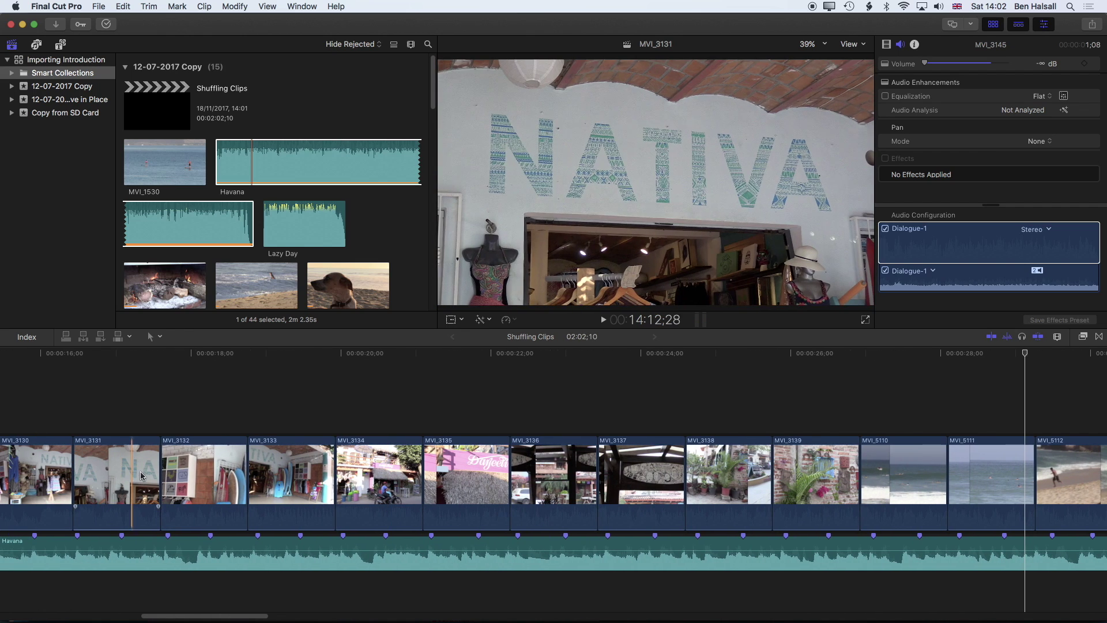
scroll(87, 470, left, 10)
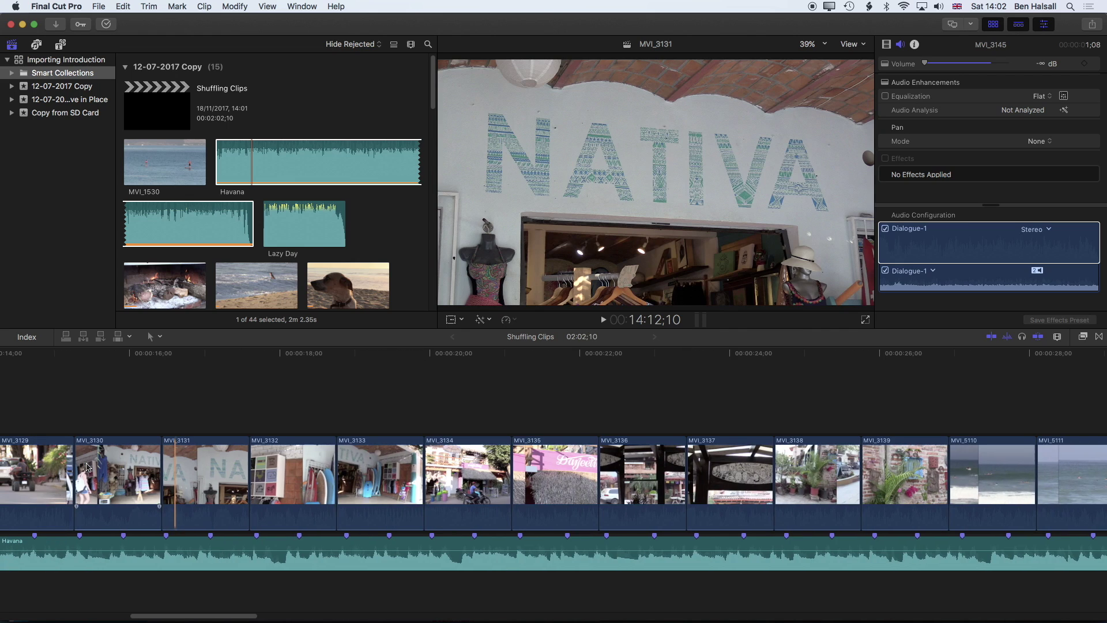
scroll(86, 465, left, 1)
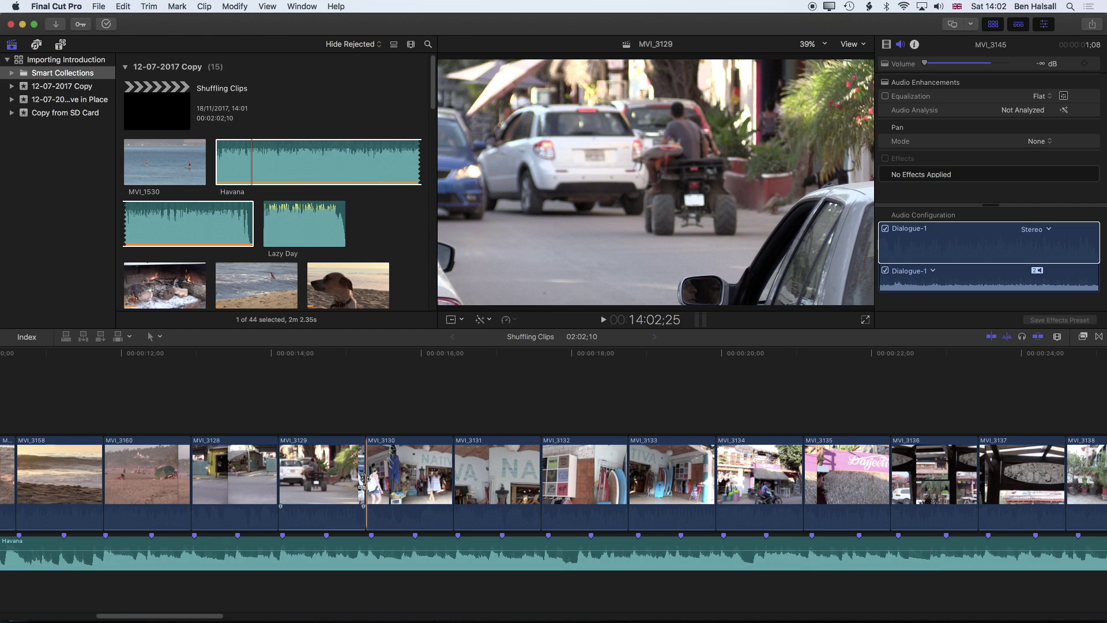
drag(363, 479, 370, 479)
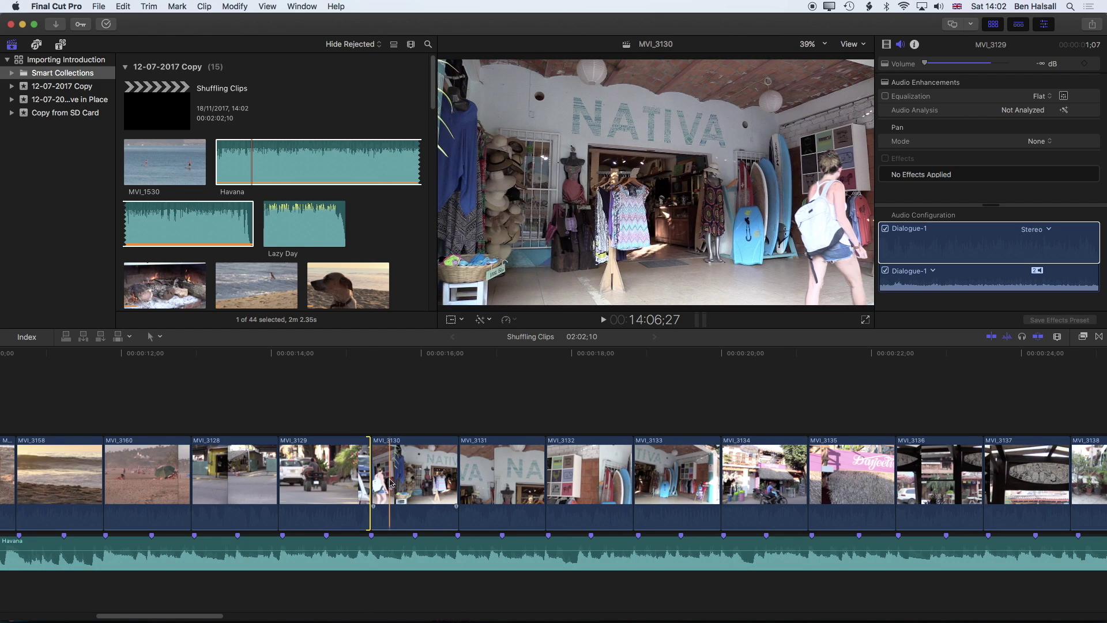
drag(545, 480, 547, 481)
Line up the MVI_3132/3133, MVI_3133/3134, MVI_3134/3135 and following cuts with the beat markers.
drag(634, 481, 635, 480)
drag(721, 479, 719, 478)
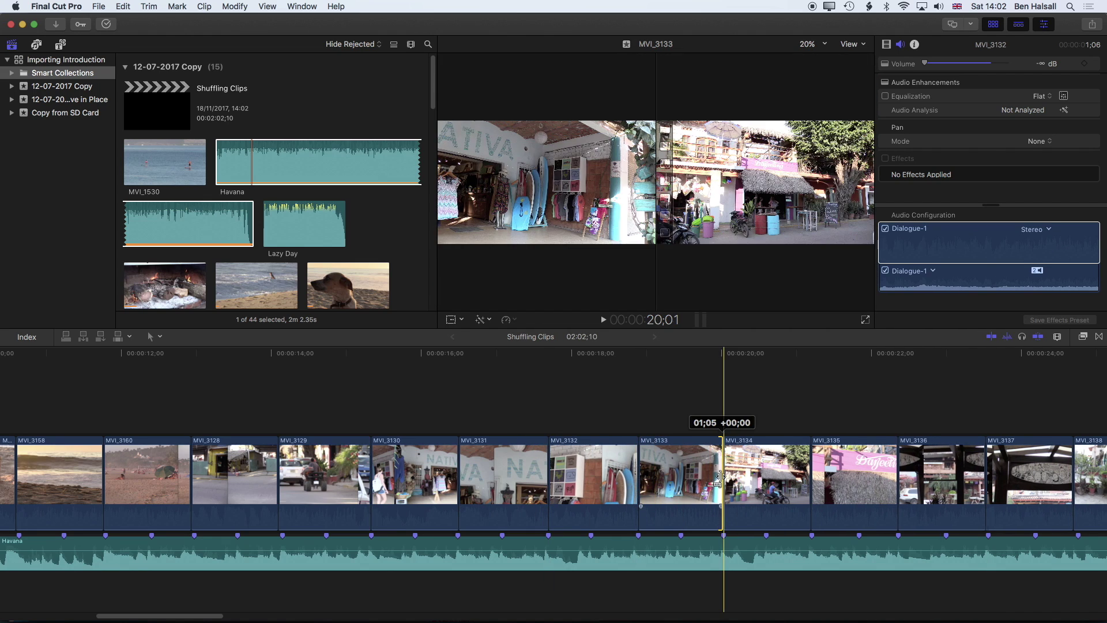
drag(811, 477, 810, 476)
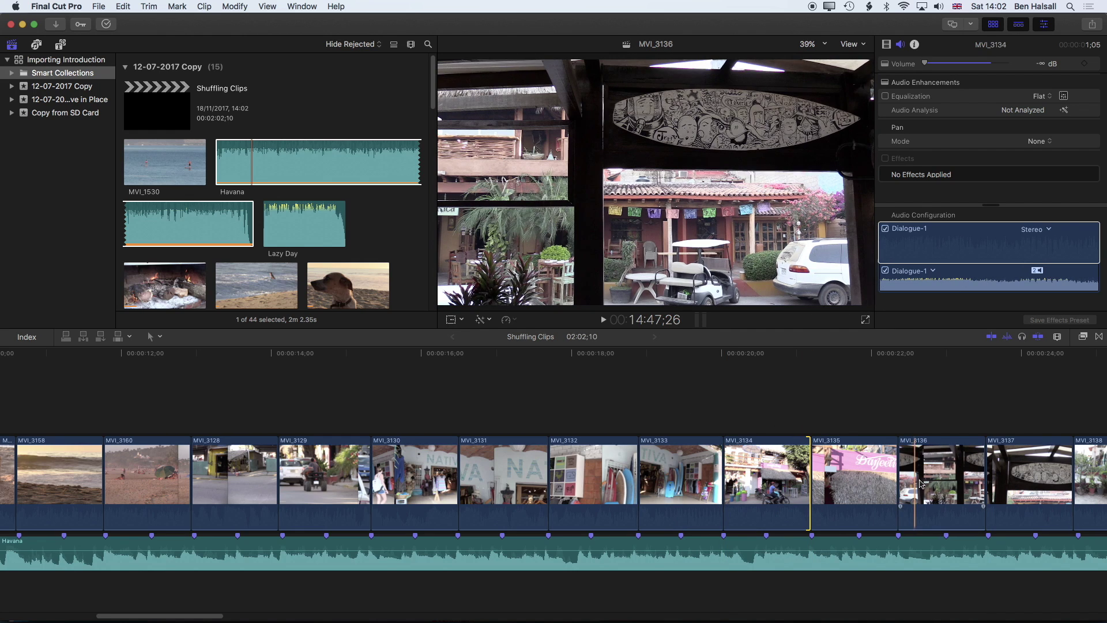
scroll(921, 484, right, 2)
scroll(921, 483, right, 2)
drag(903, 483, 903, 482)
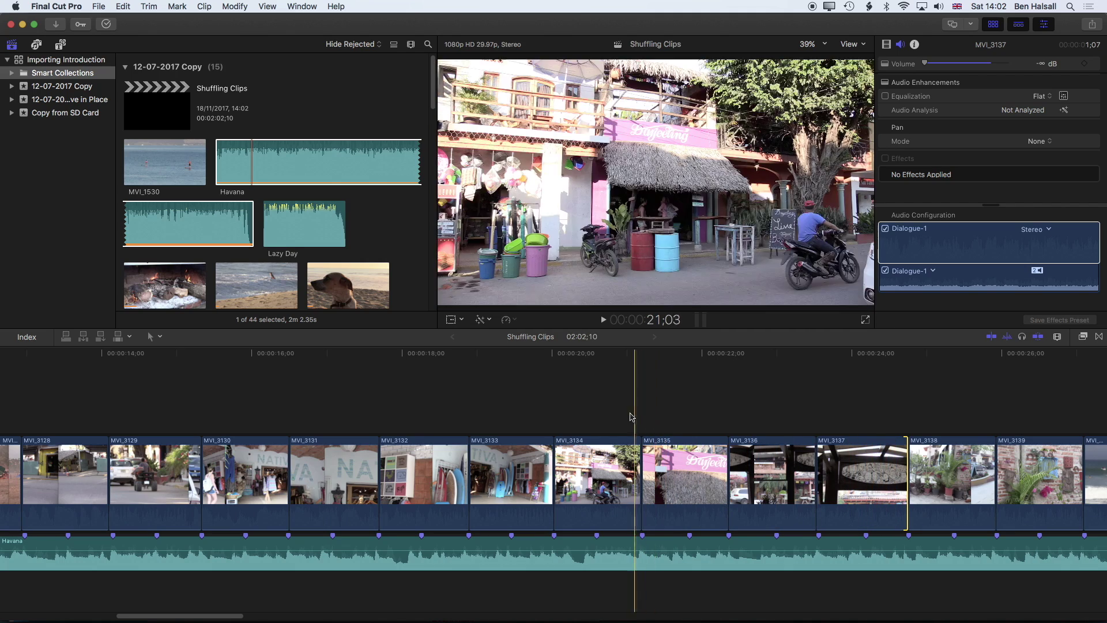
Review the edit, then slip MVI_3135's footage by -00;26 with the Trim tool.
key(space)
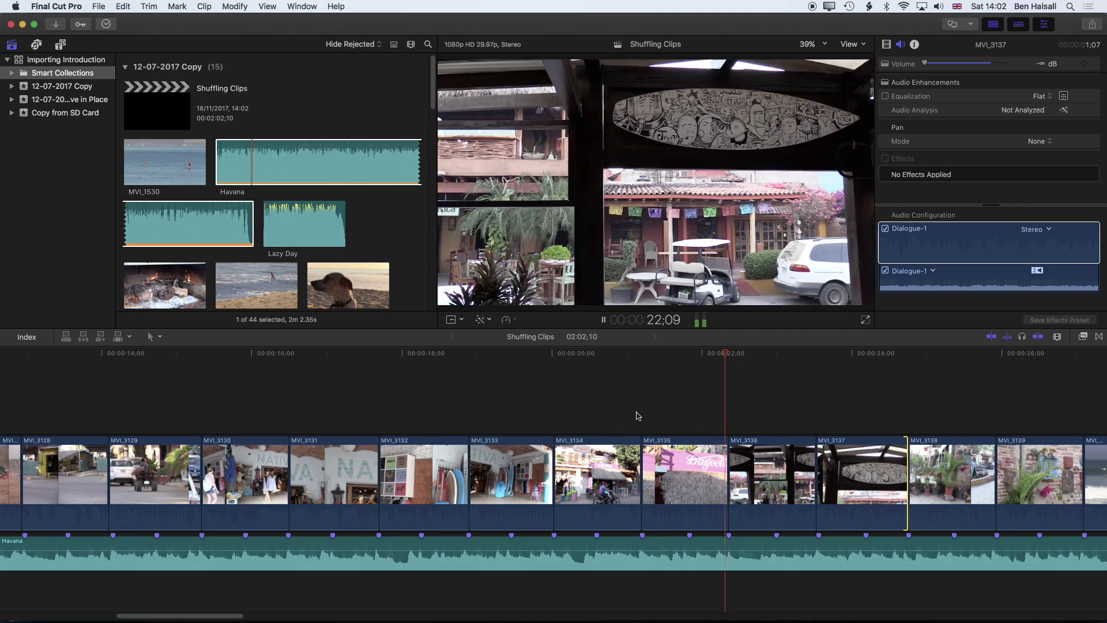
key(space)
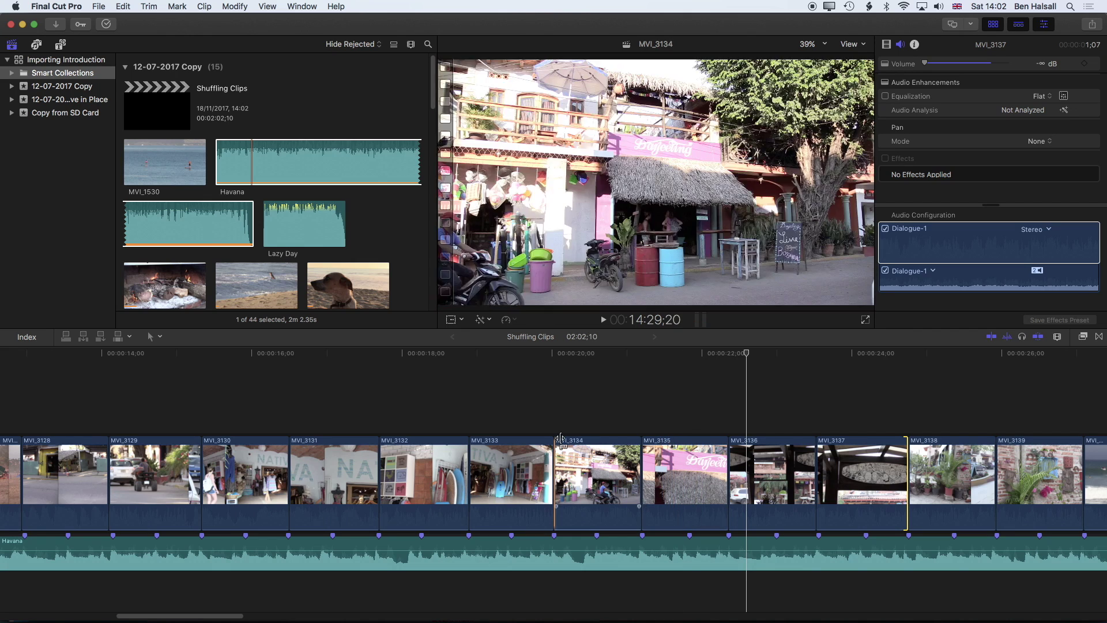
click(152, 336)
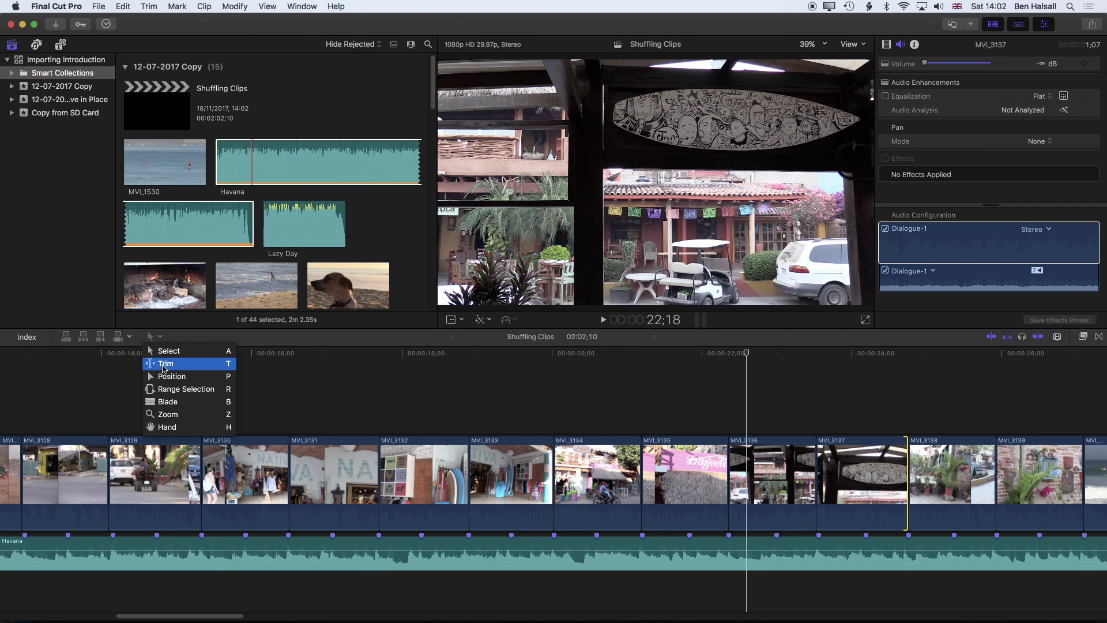
click(165, 363)
drag(705, 478, 640, 477)
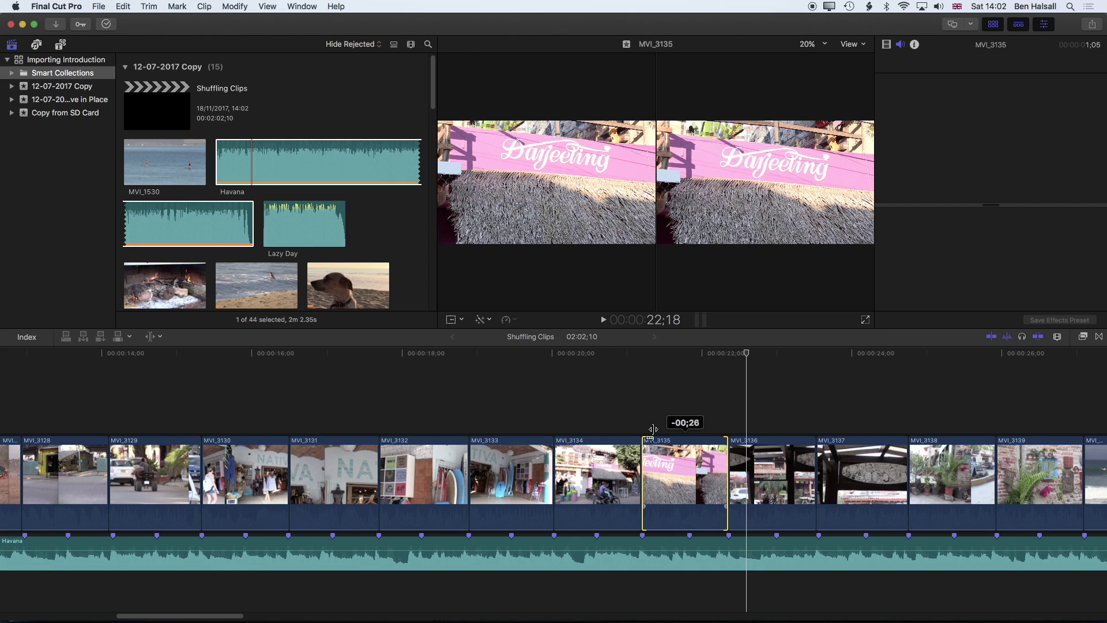
drag(653, 429, 653, 429)
Mute the sound and pan the timeline along to the surf clips.
key(XF86AudioMute)
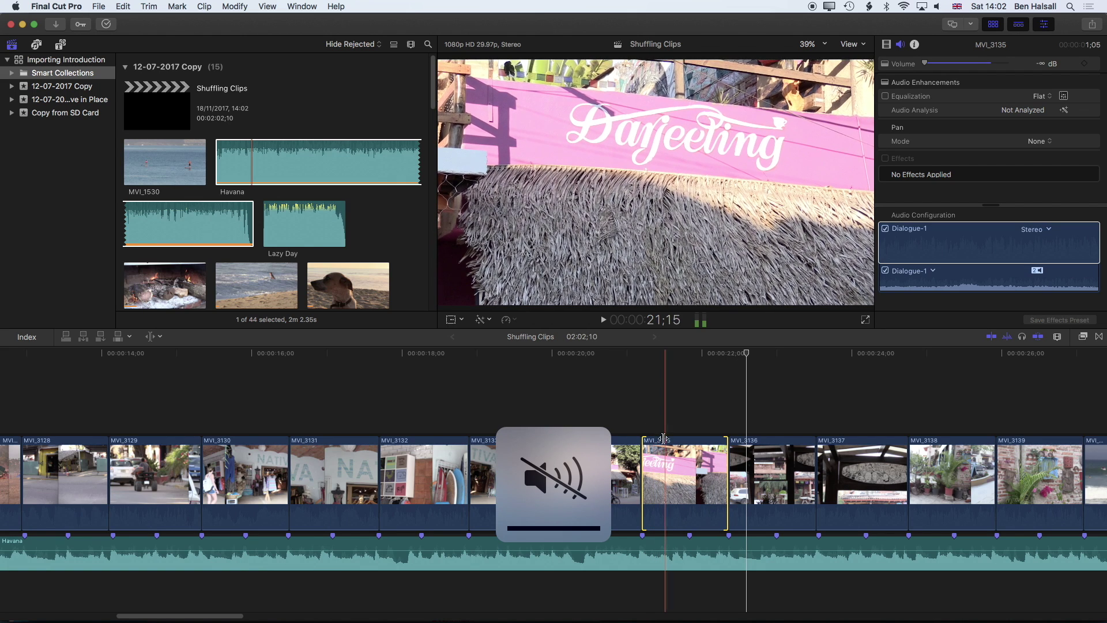
key(h)
scroll(577, 438, right, 10)
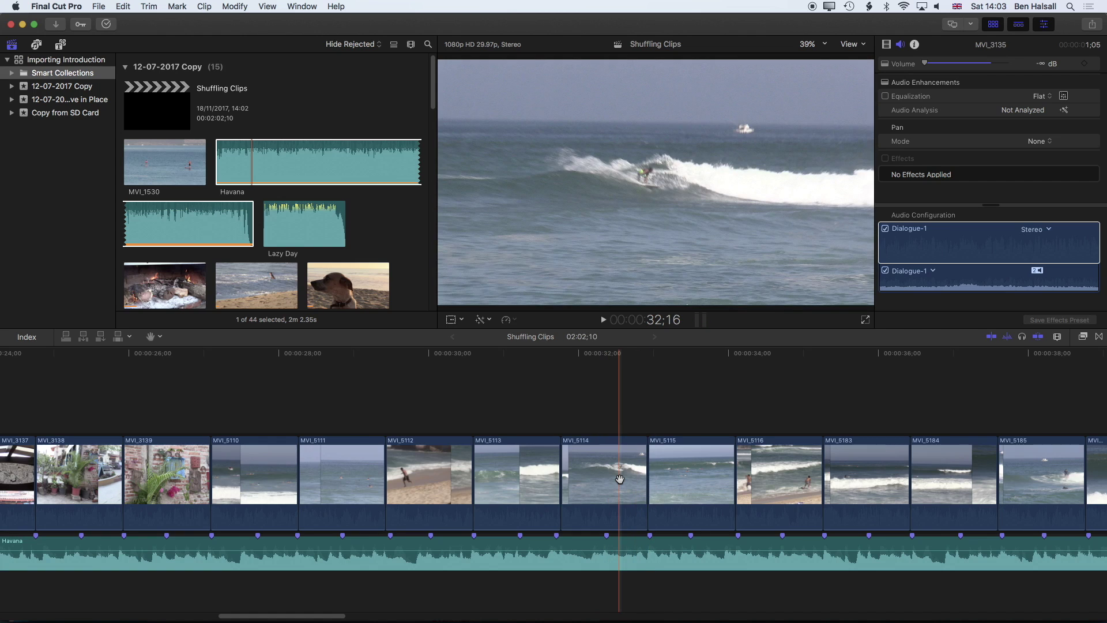
Slip MVI_5114 to a different moment and extend it one frame into MVI_5115.
click(151, 337)
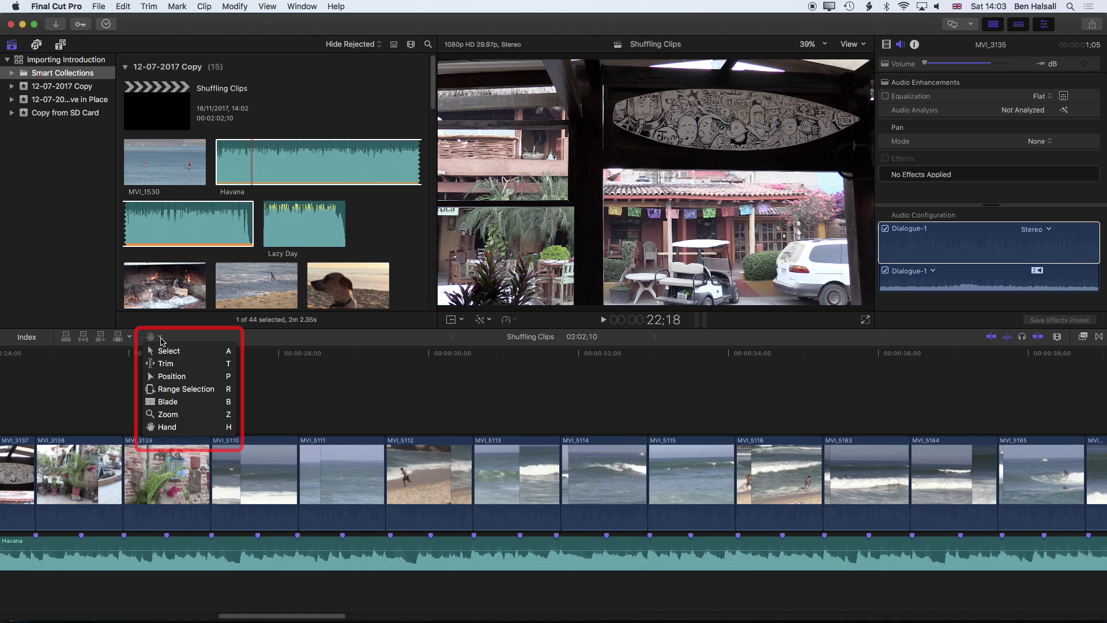
key(t)
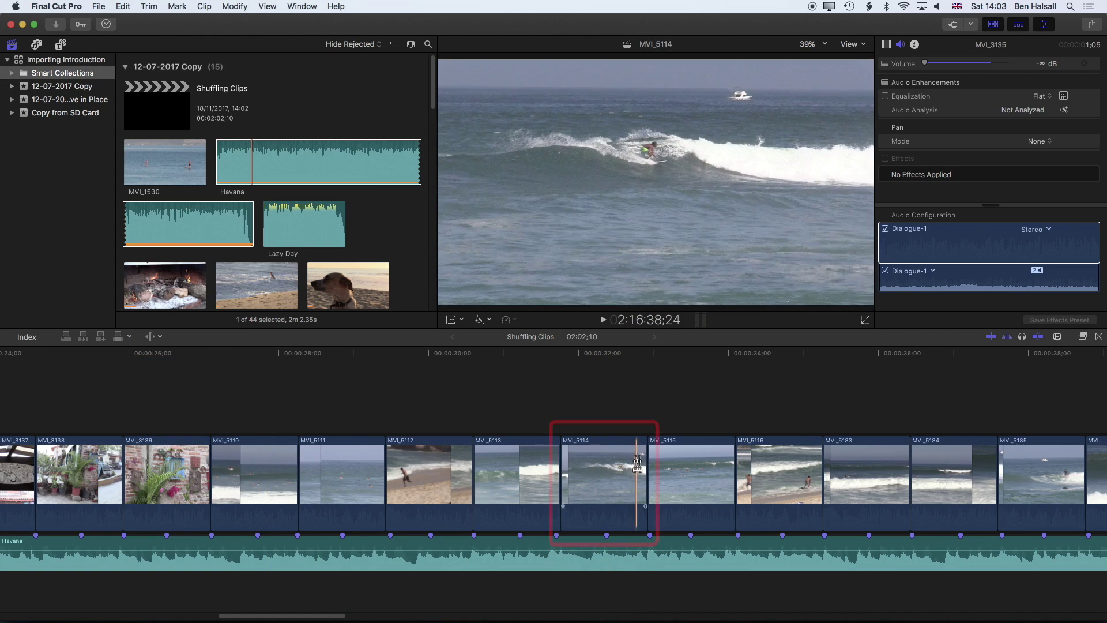
drag(635, 462, 622, 463)
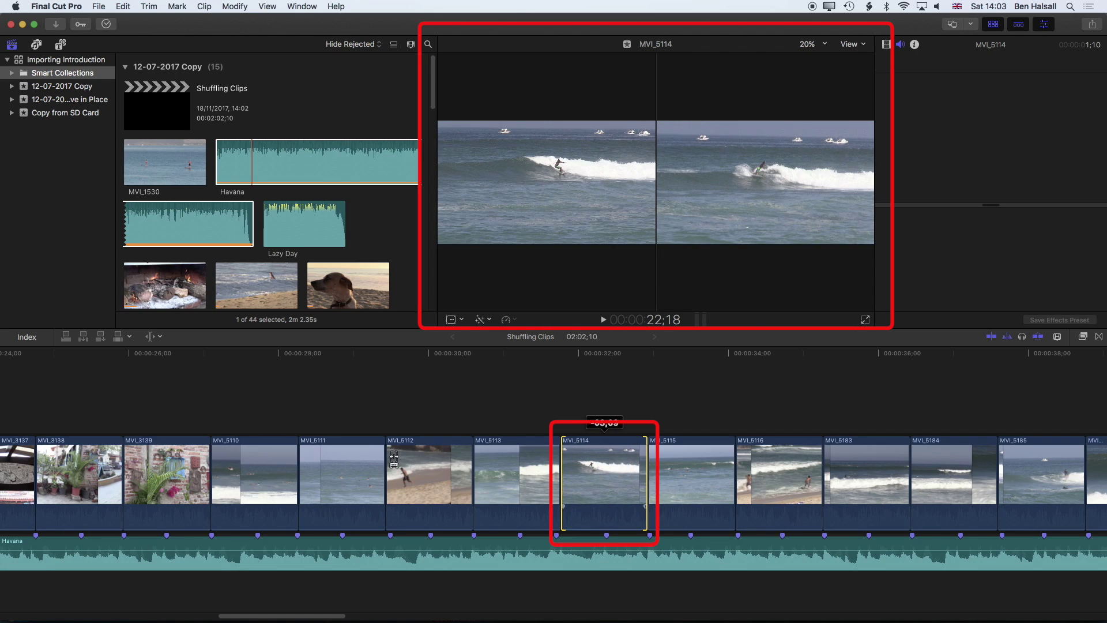
drag(394, 460, 384, 460)
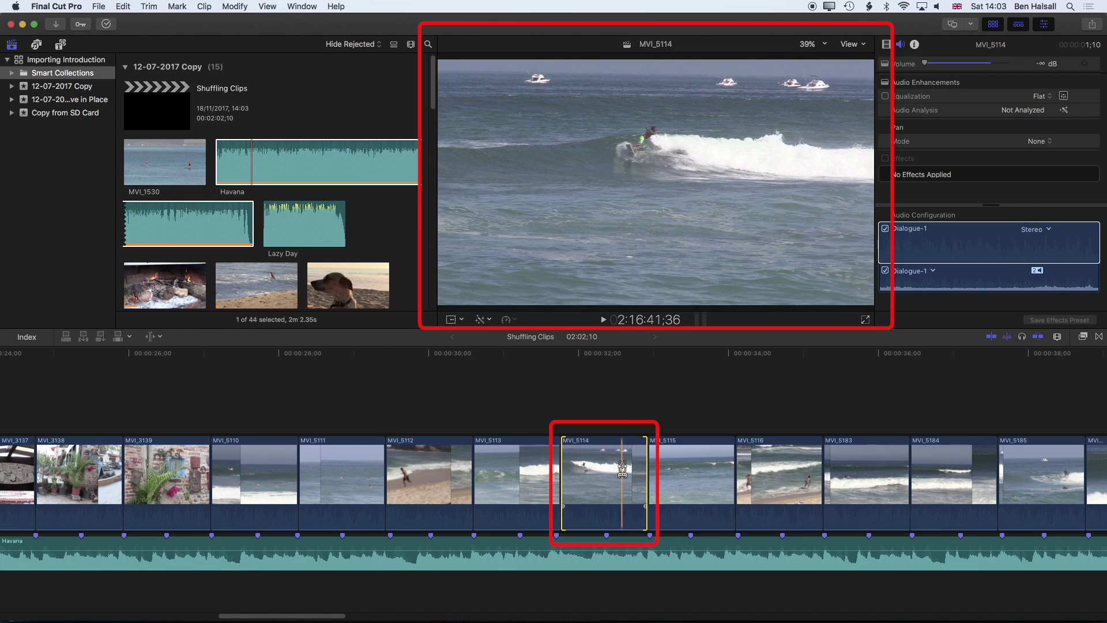
drag(623, 468, 614, 471)
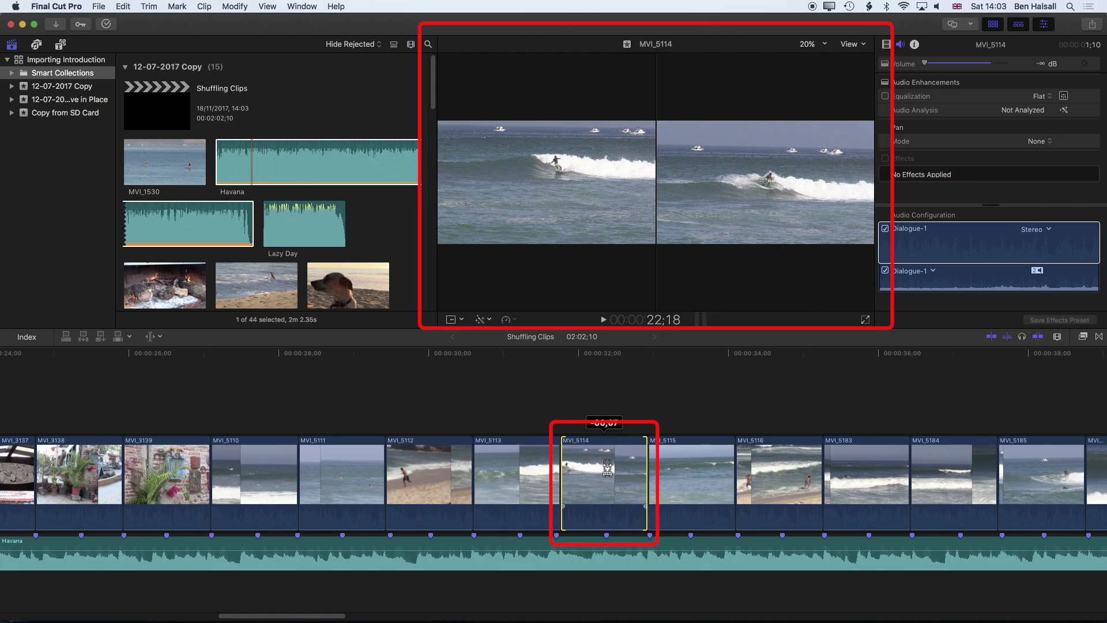
drag(607, 468, 556, 470)
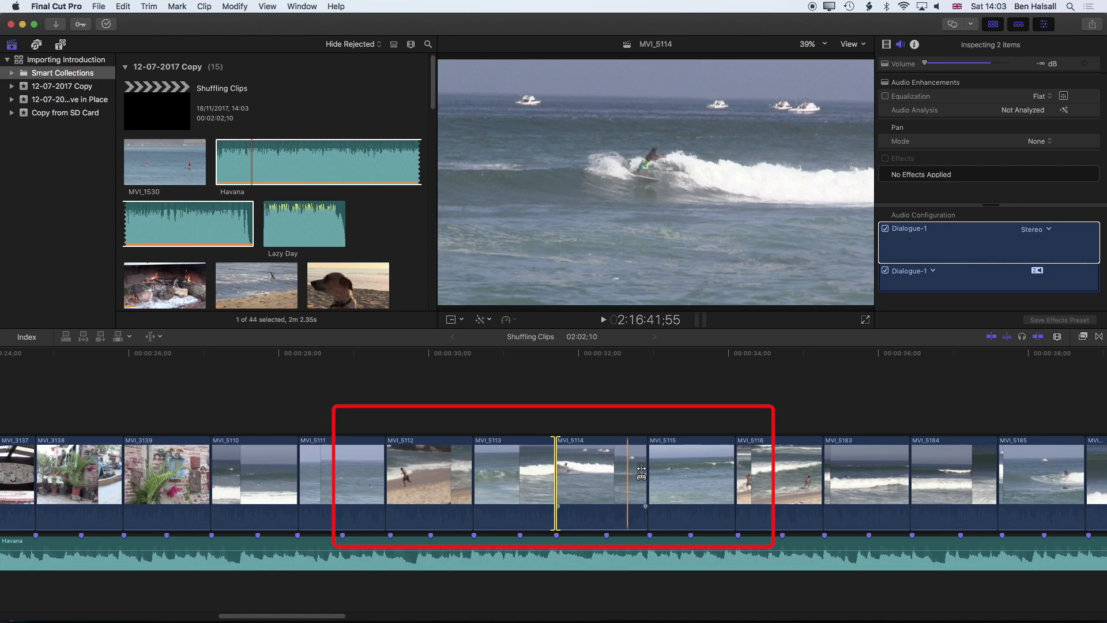
drag(647, 470, 605, 478)
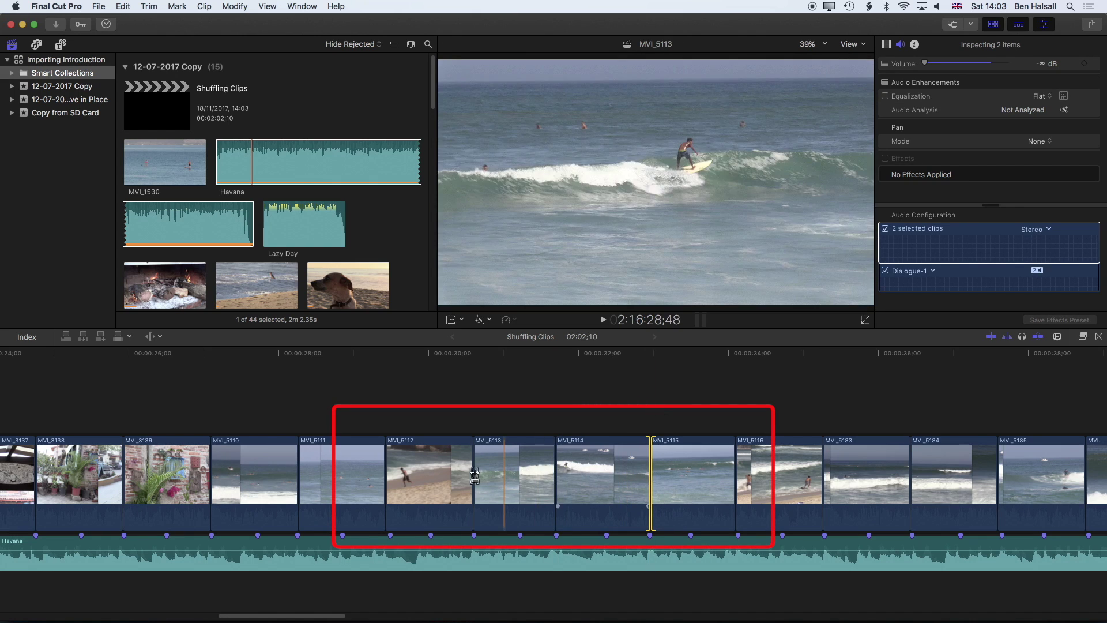
Select the MVI_5111/MVI_5112 cut and play the surf section from just before MVI_5112.
drag(473, 479, 497, 479)
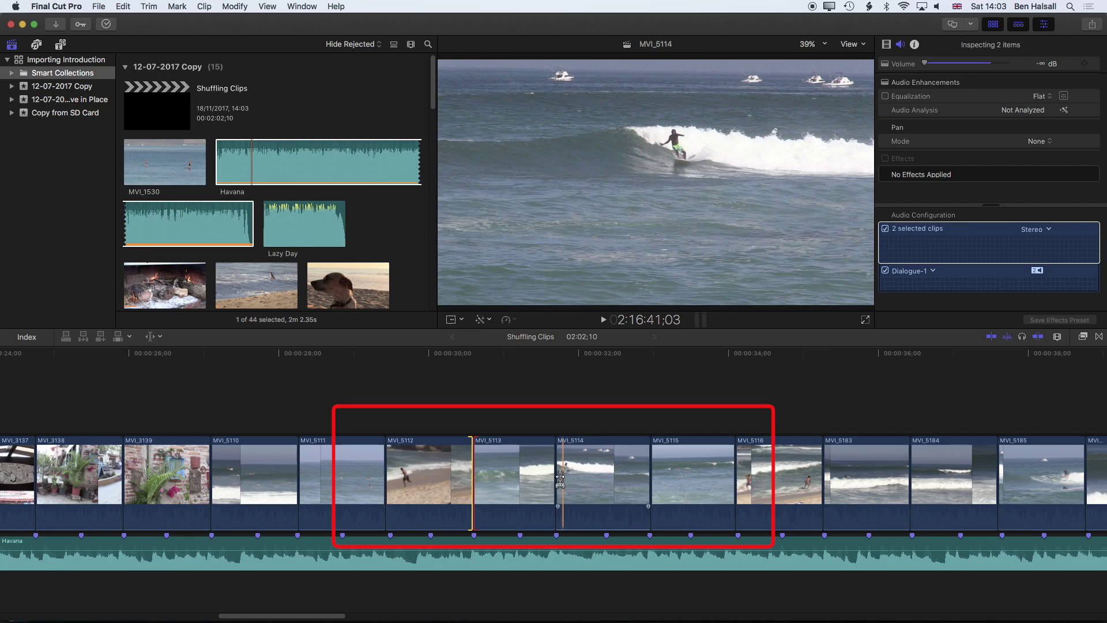
click(557, 478)
click(390, 479)
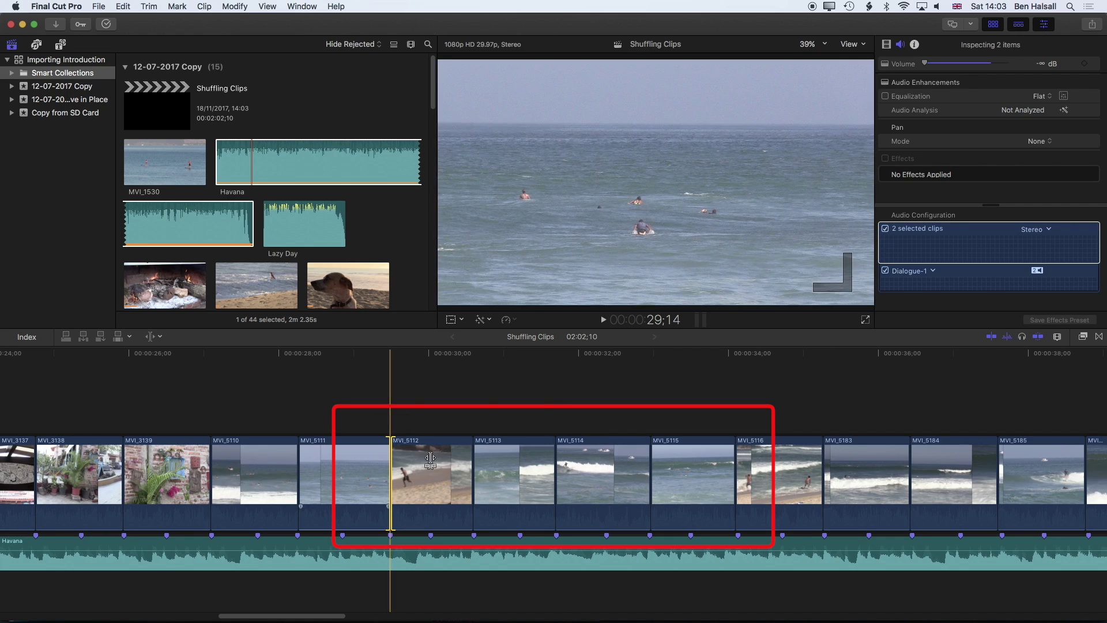
click(459, 354)
key(space)
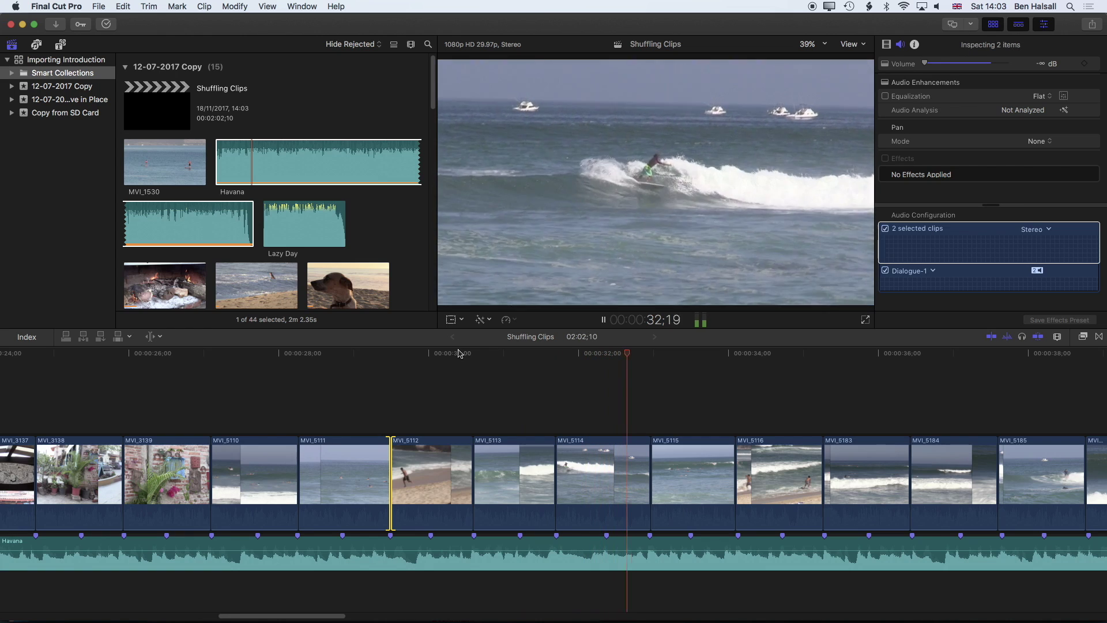
key(space)
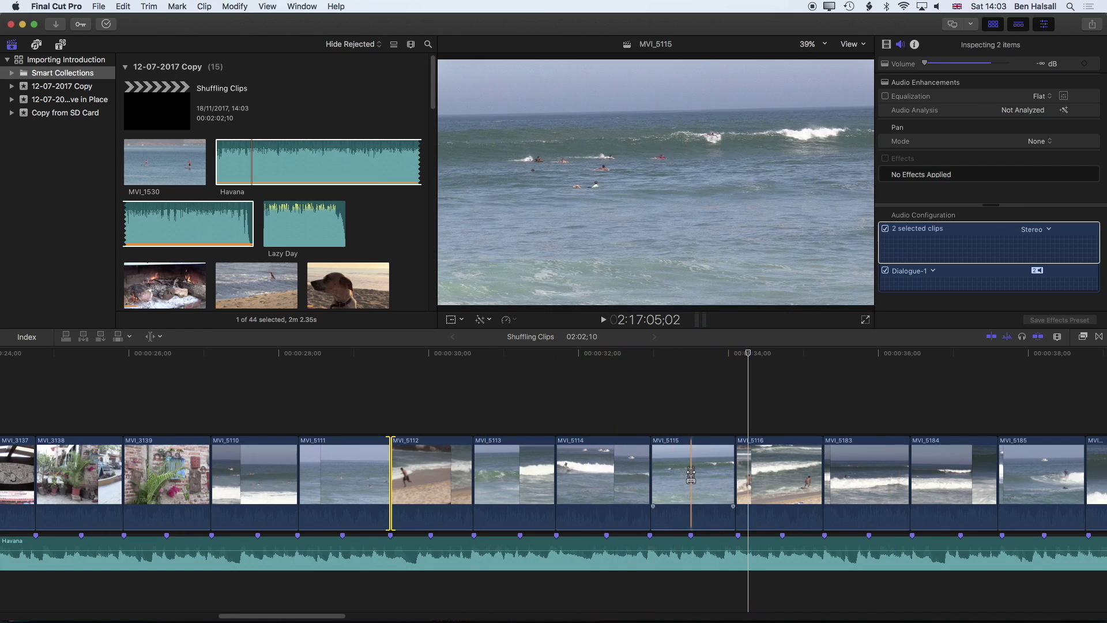
Slip MVI_5115 to a better moment, then play back from about 32;08.
key(s)
drag(717, 474, 697, 475)
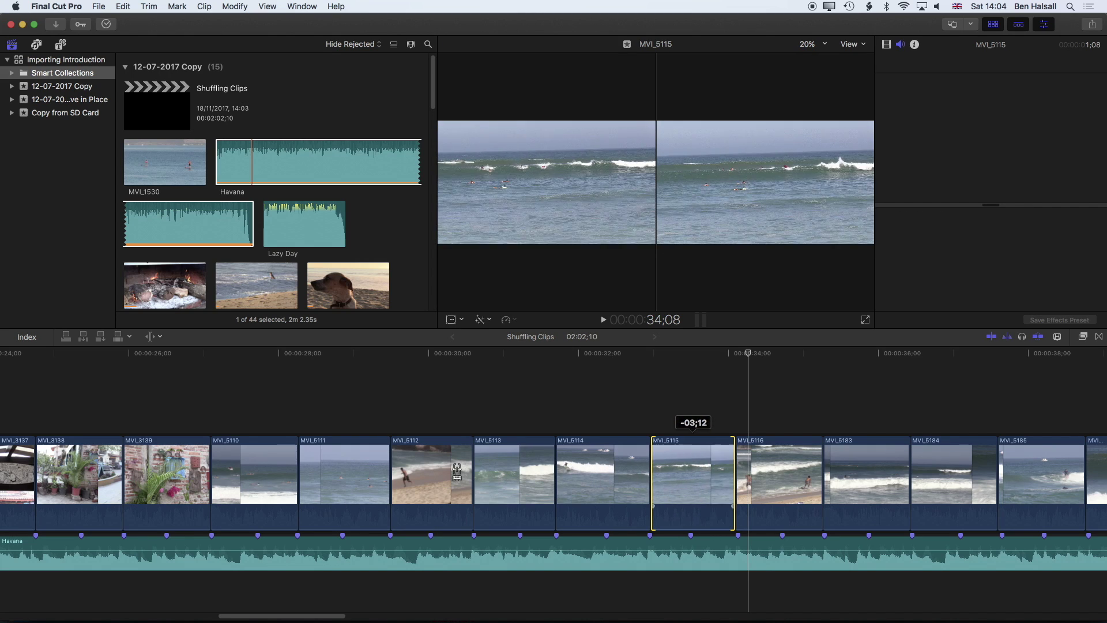
drag(434, 472, 568, 459)
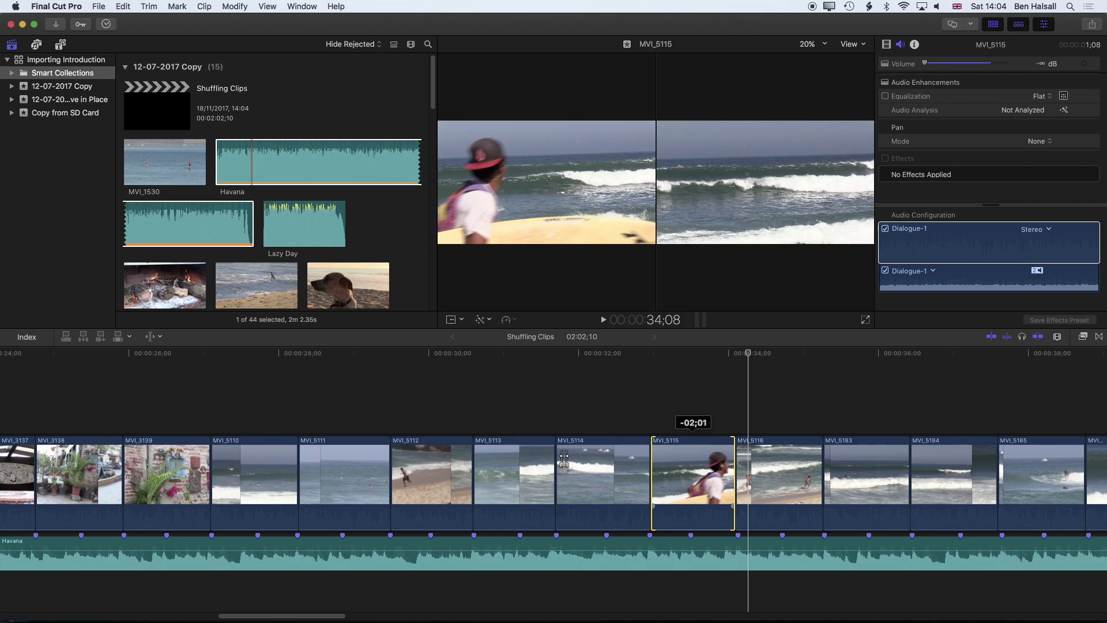
drag(524, 455, 605, 456)
click(593, 353)
key(space)
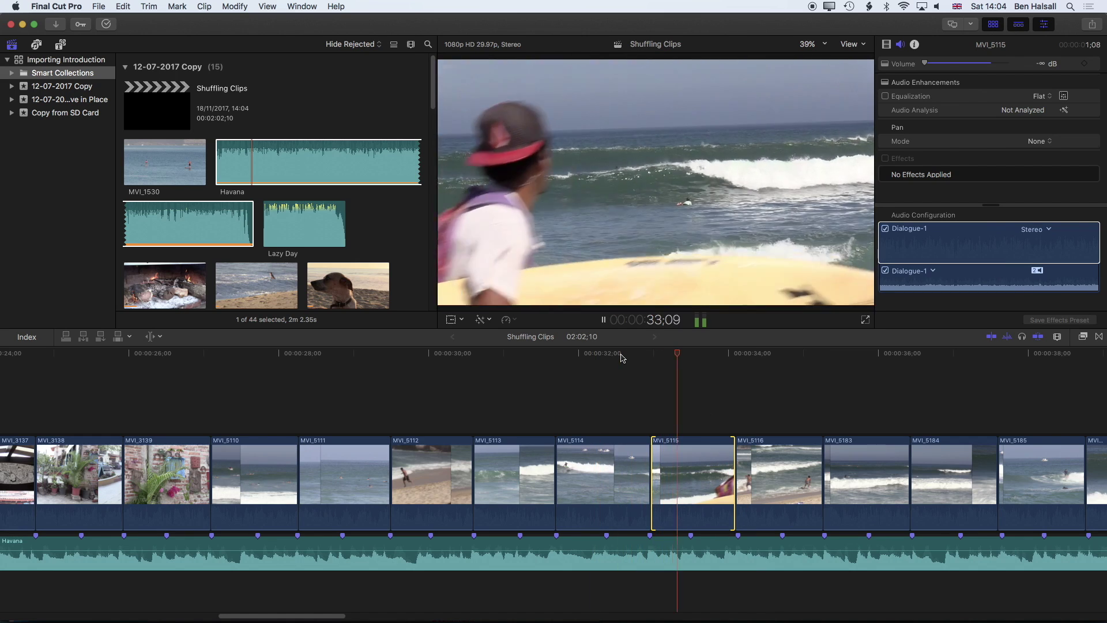
key(space)
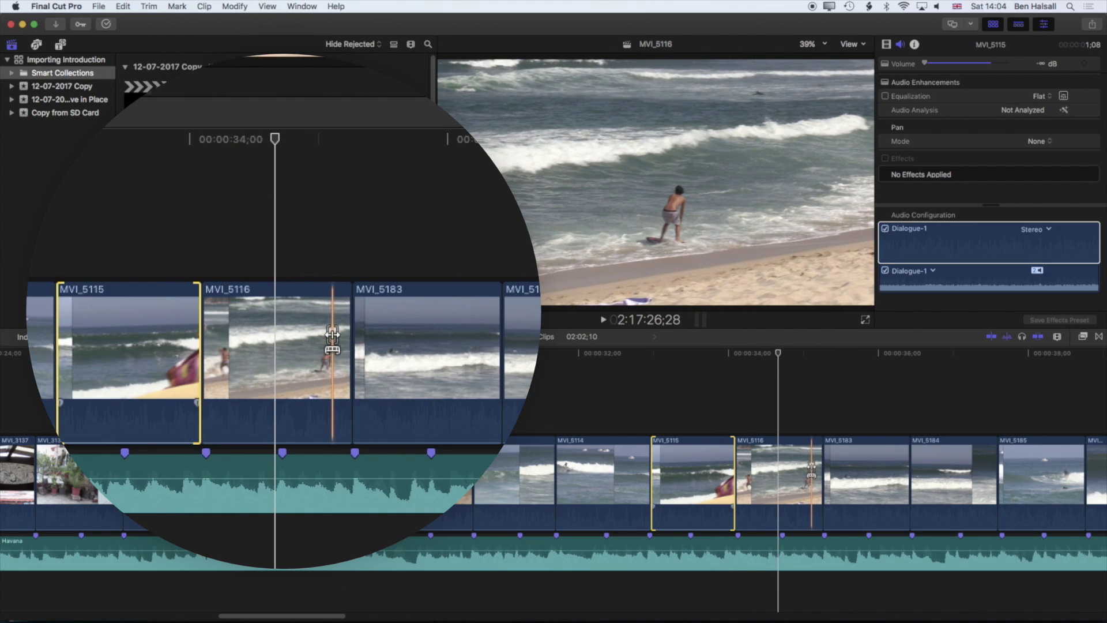
Slip MVI_5116 by -01;04 to an earlier stretch of surf and play back from 32;14.
click(812, 470)
drag(812, 470, 728, 465)
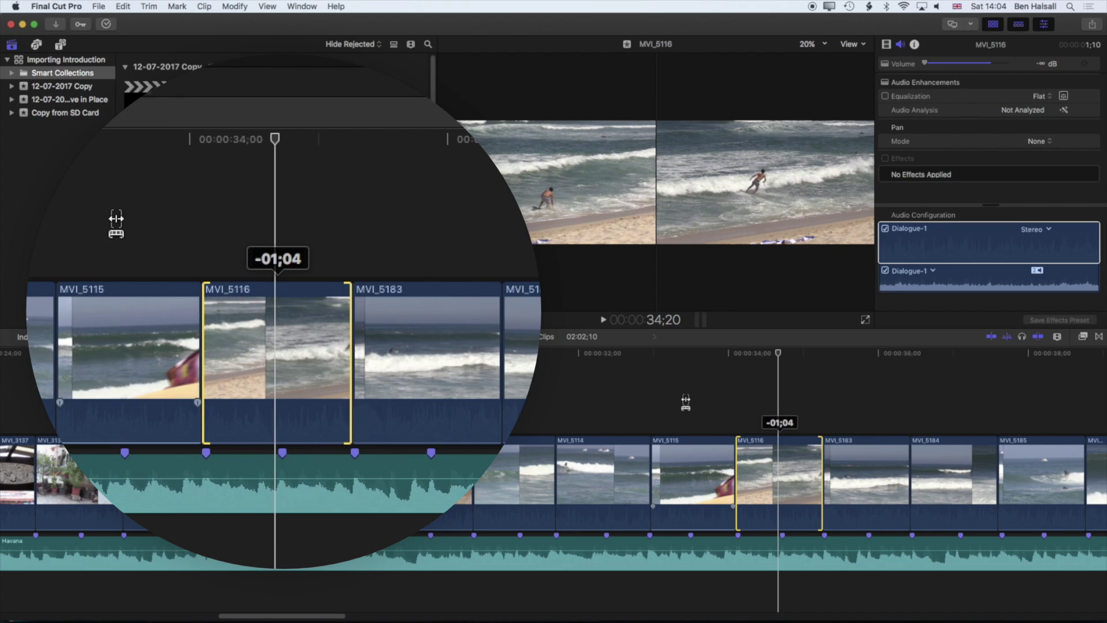
click(616, 353)
key(space)
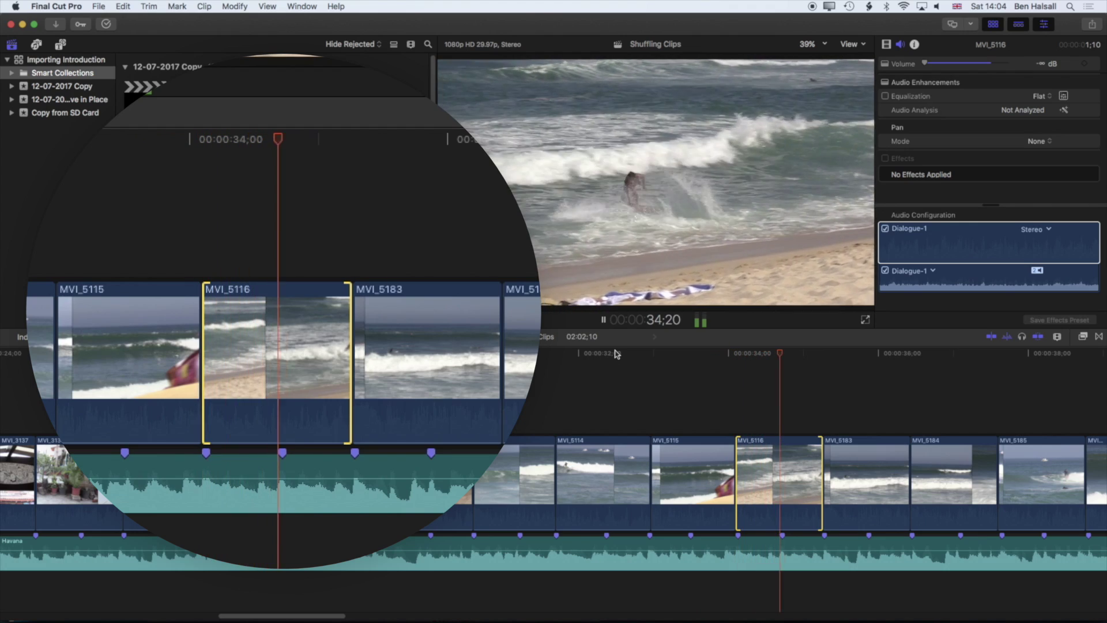
key(space)
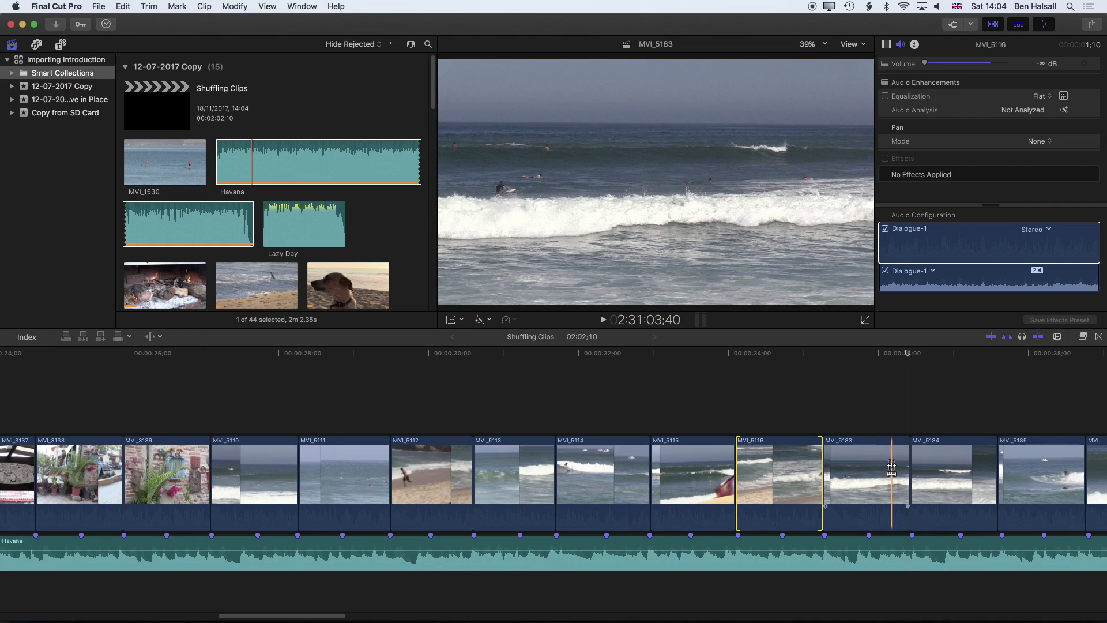
Slip MVI_5183, then drag MVI_5184–MVI_5191 back into the primary storyline after it.
drag(892, 466, 867, 472)
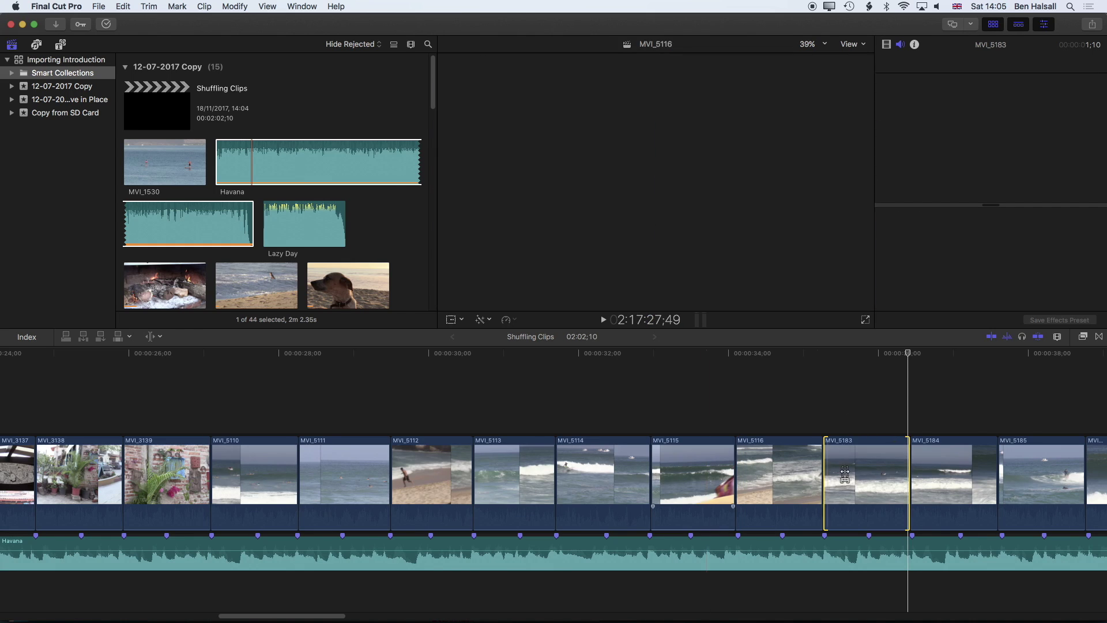
click(910, 472)
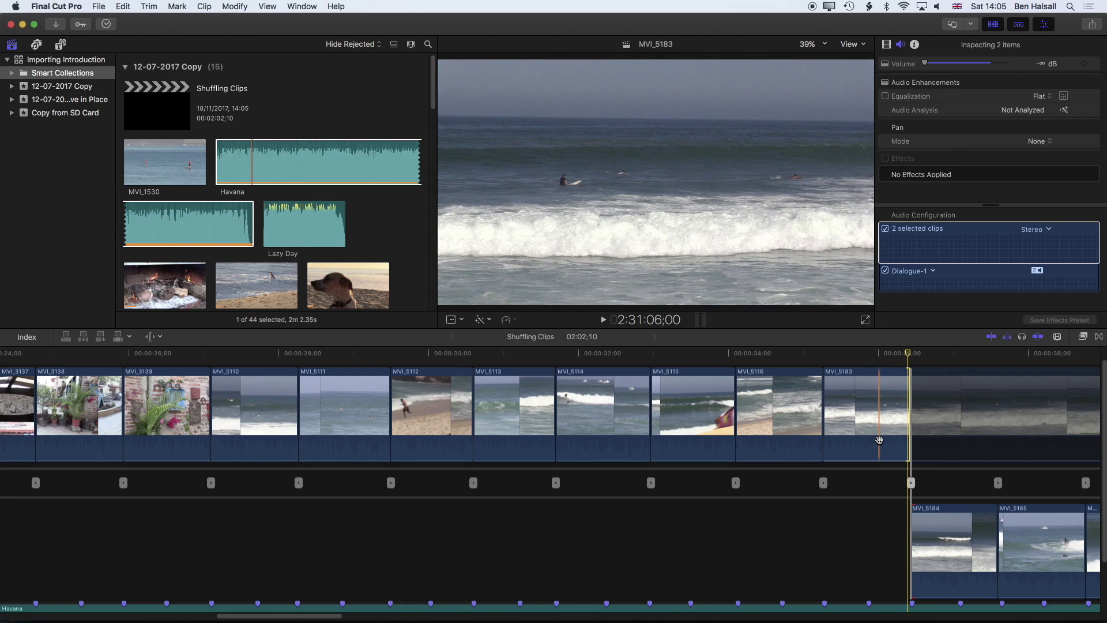
scroll(879, 440, right, 10)
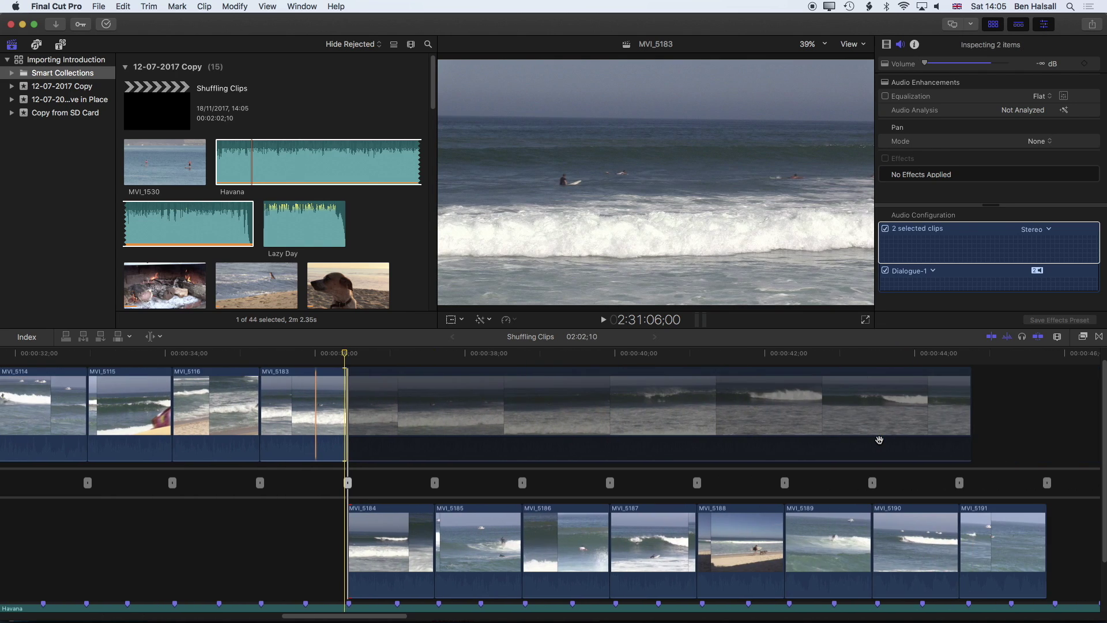
scroll(879, 440, right, 1)
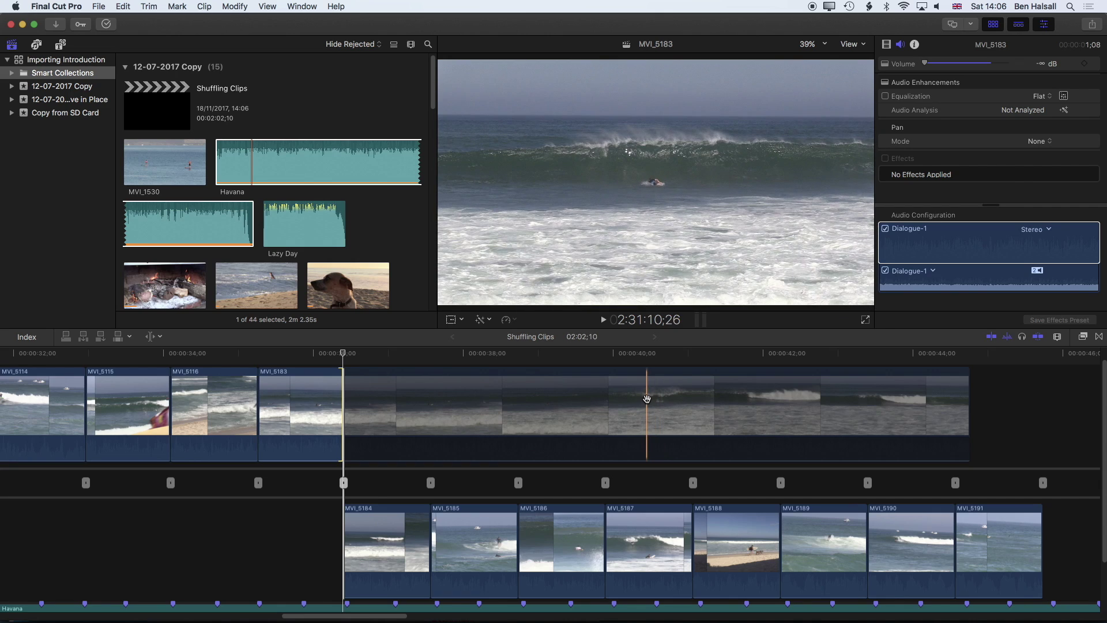
key(l)
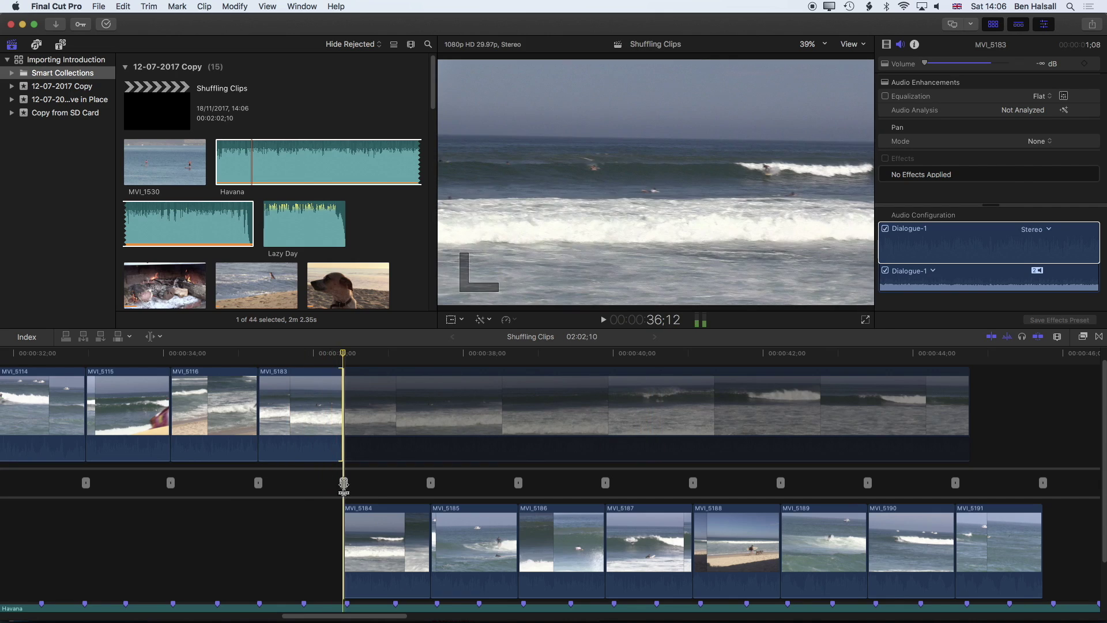
drag(345, 484, 364, 481)
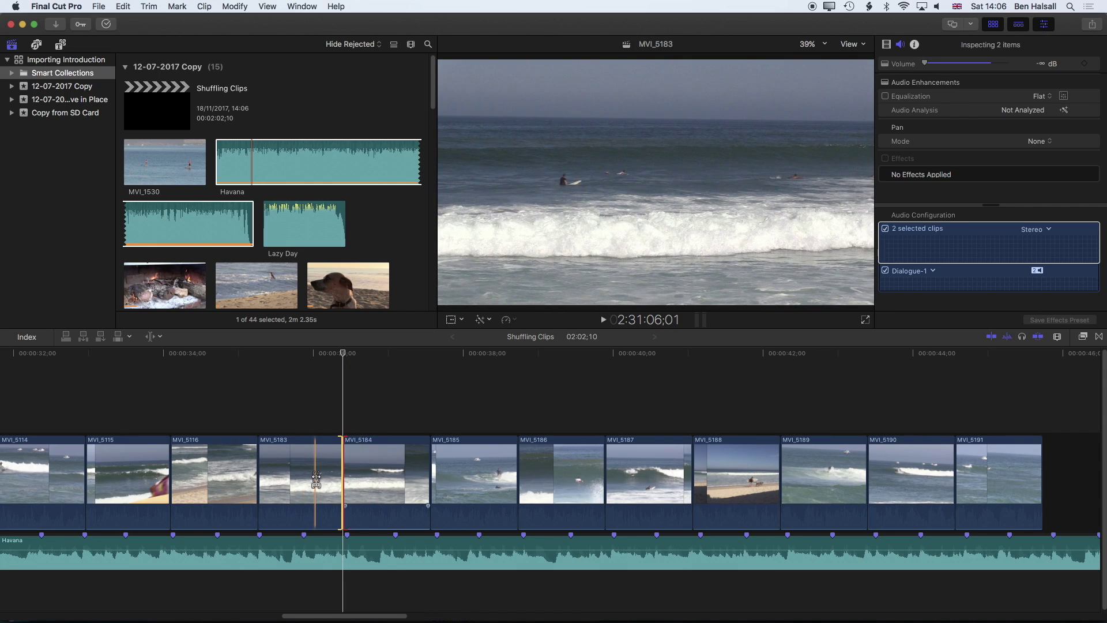
Slip MVI_5183's footage by -02;28, play it back, then slip MVI_5185 by -00;16.
drag(329, 479, 107, 474)
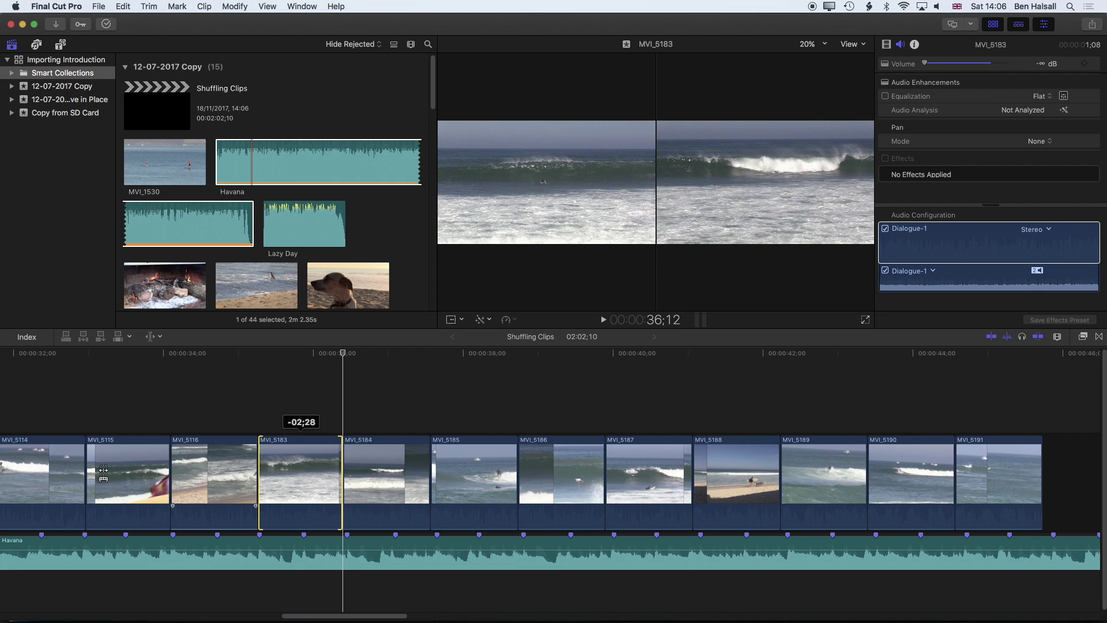
drag(103, 472, 103, 472)
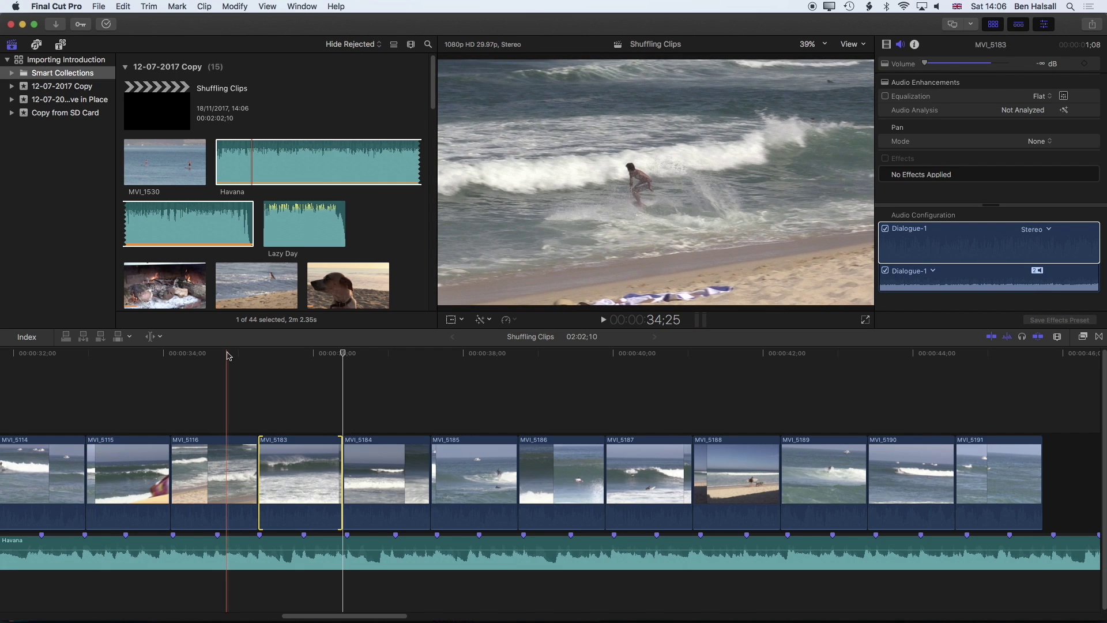
key(space)
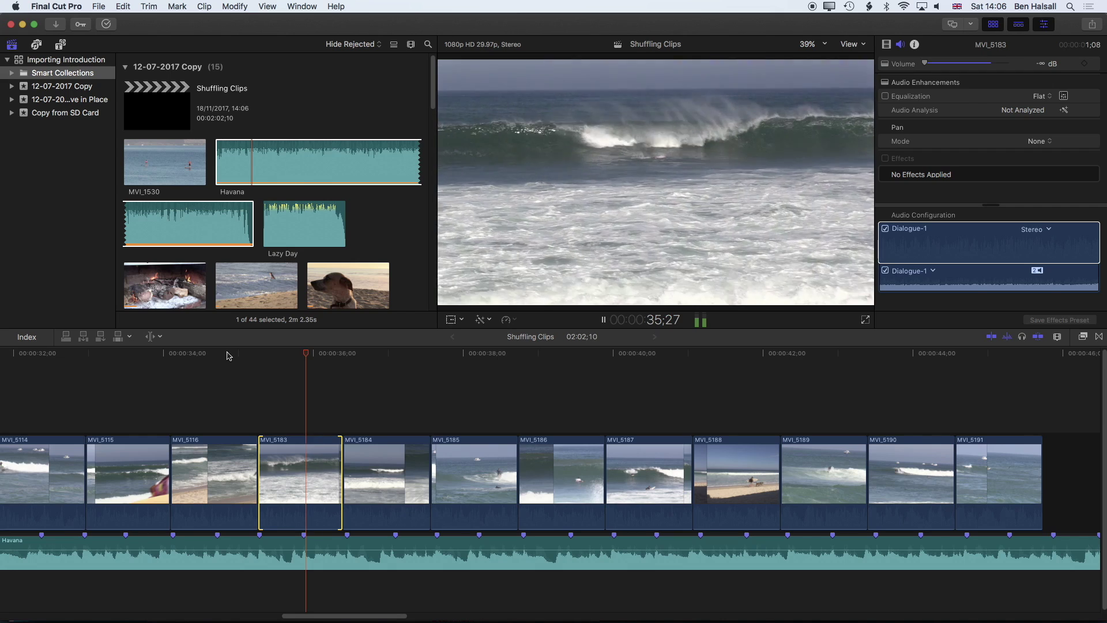
mouse_move(478, 461)
mouse_down()
mouse_move(456, 462)
mouse_move(518, 461)
mouse_move(472, 464)
mouse_up()
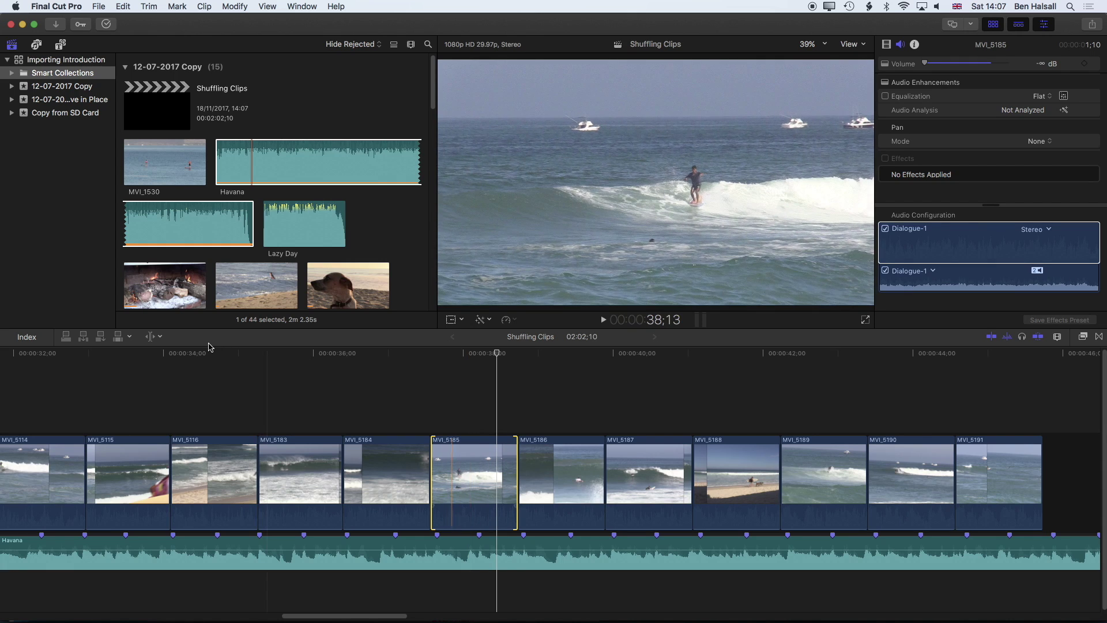
With the Select tool, extend MVI_5185 by 1;05 to a later beat marker, then review and zoom to fit.
click(152, 337)
key(a)
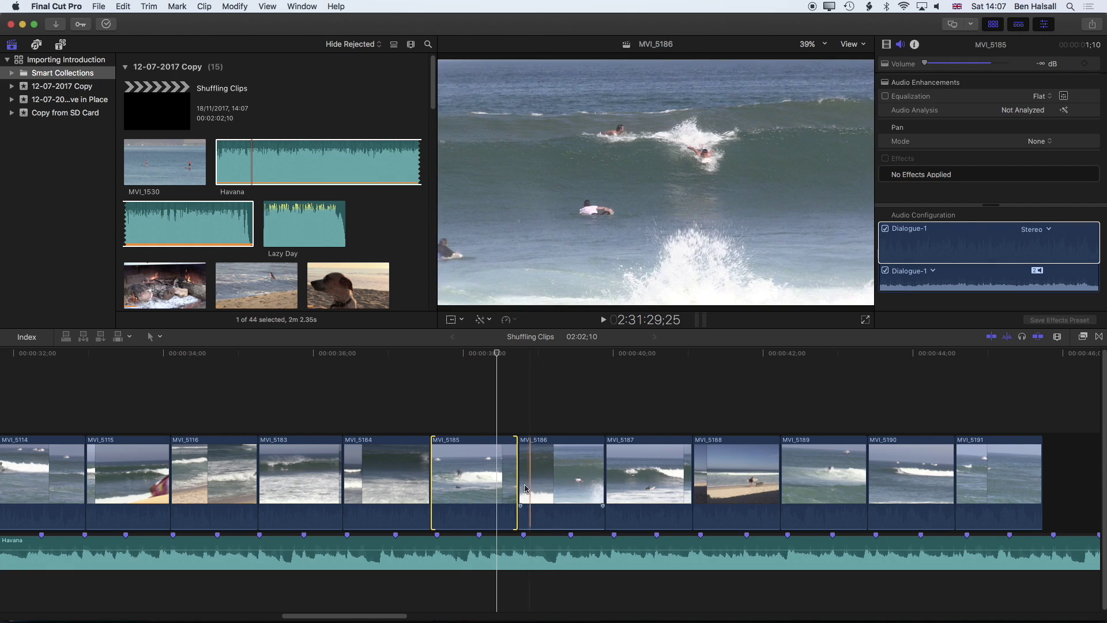
drag(518, 473, 610, 478)
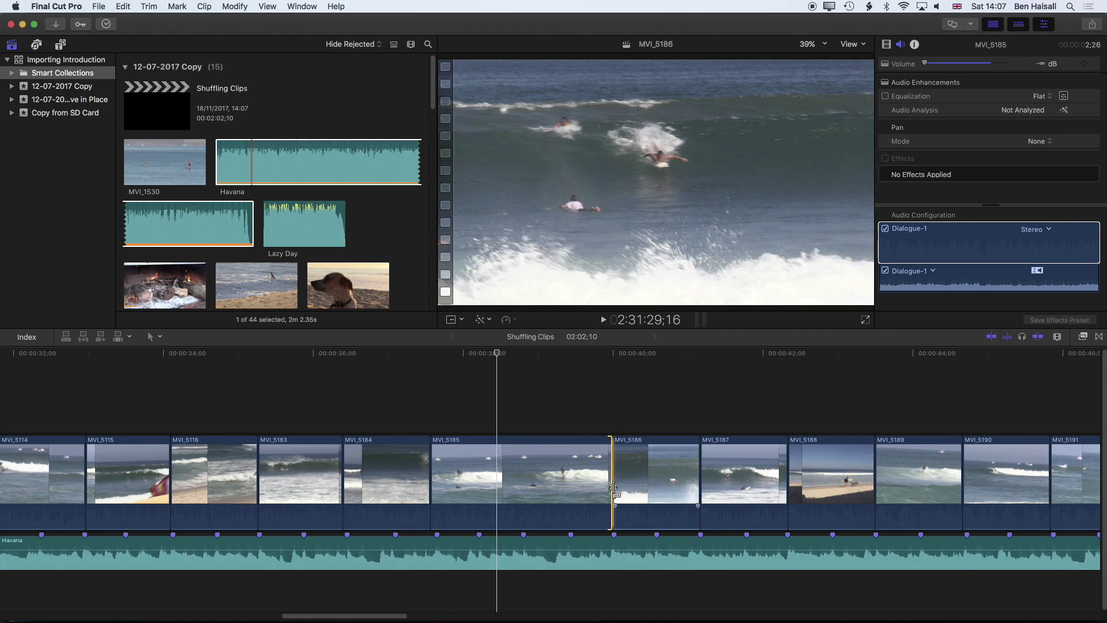
drag(609, 487, 614, 487)
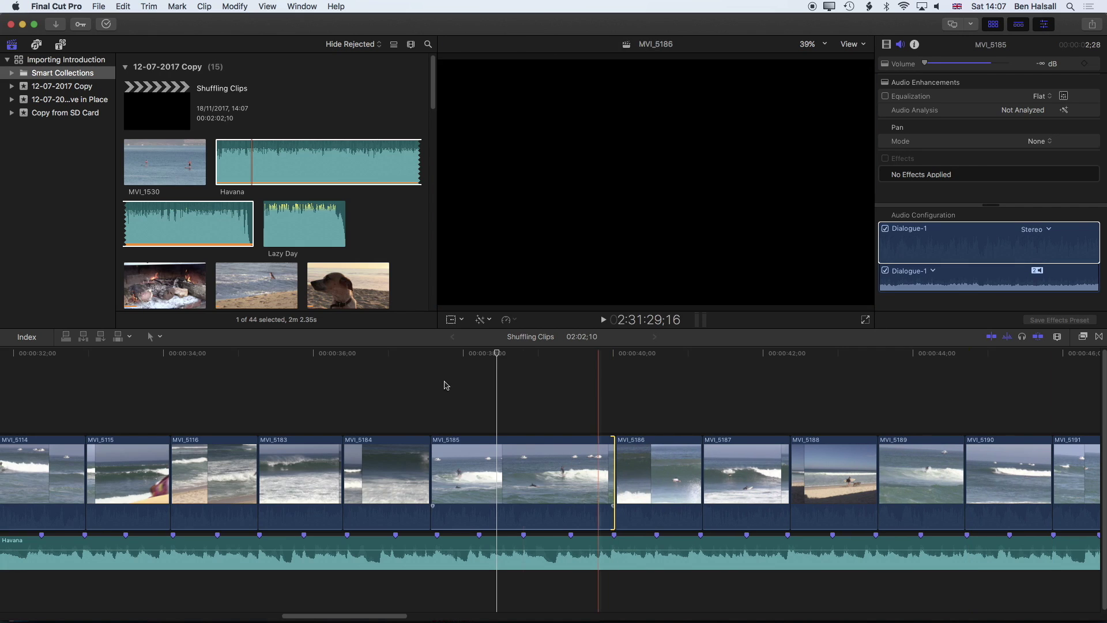
key(space)
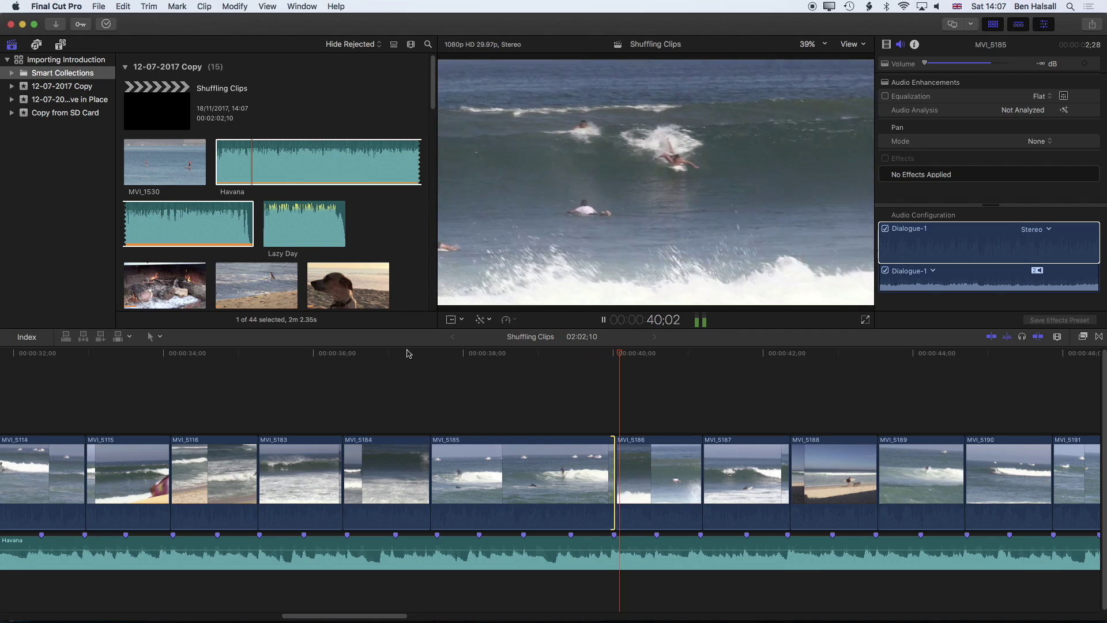
key(space)
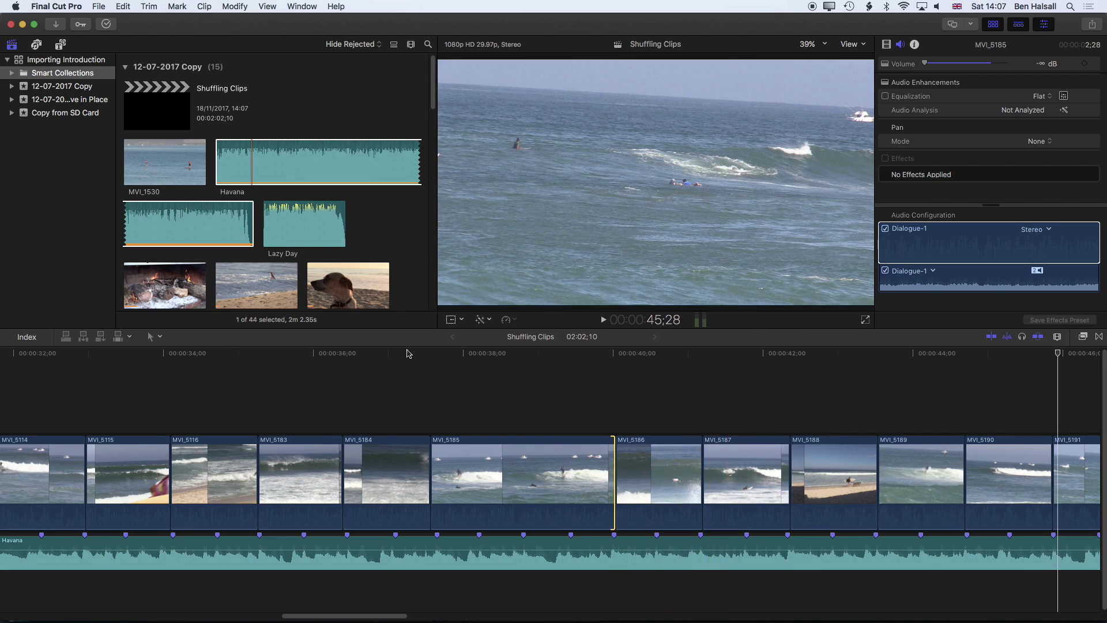
key(shift+z)
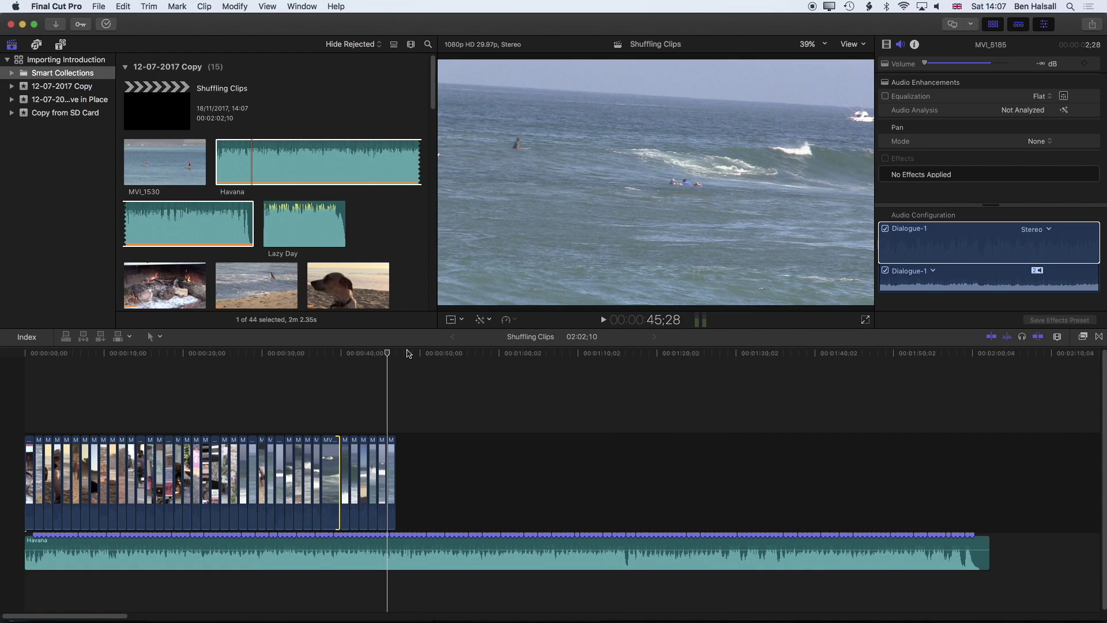
Play the montage from the project start to review the cuts, then zoom in and mute.
click(26, 354)
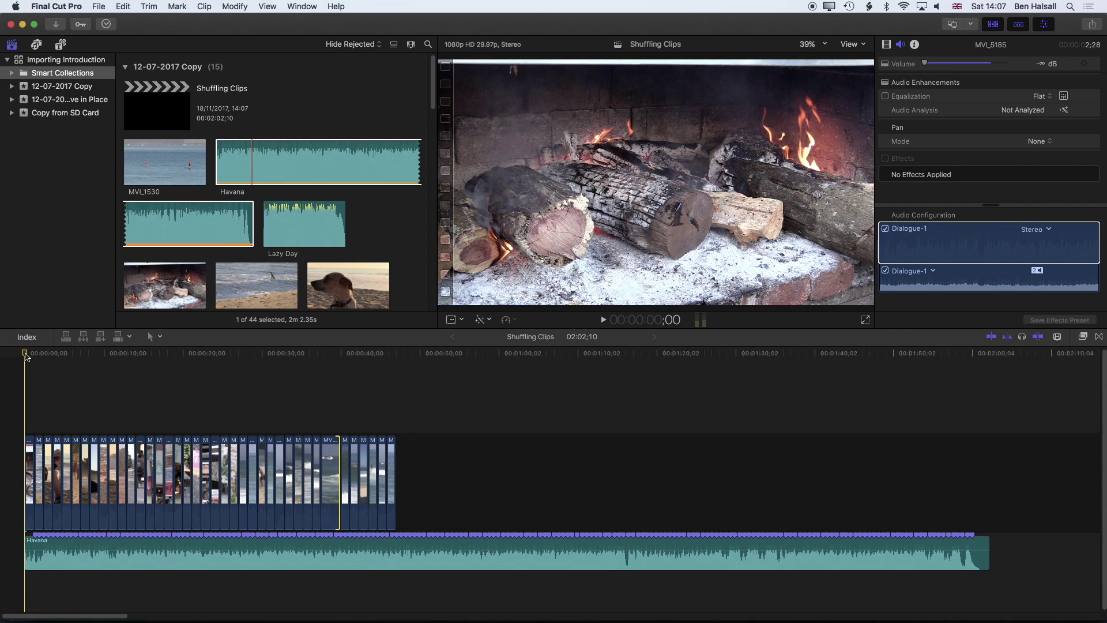
key(XF86AudioRaiseVolume)
key(space)
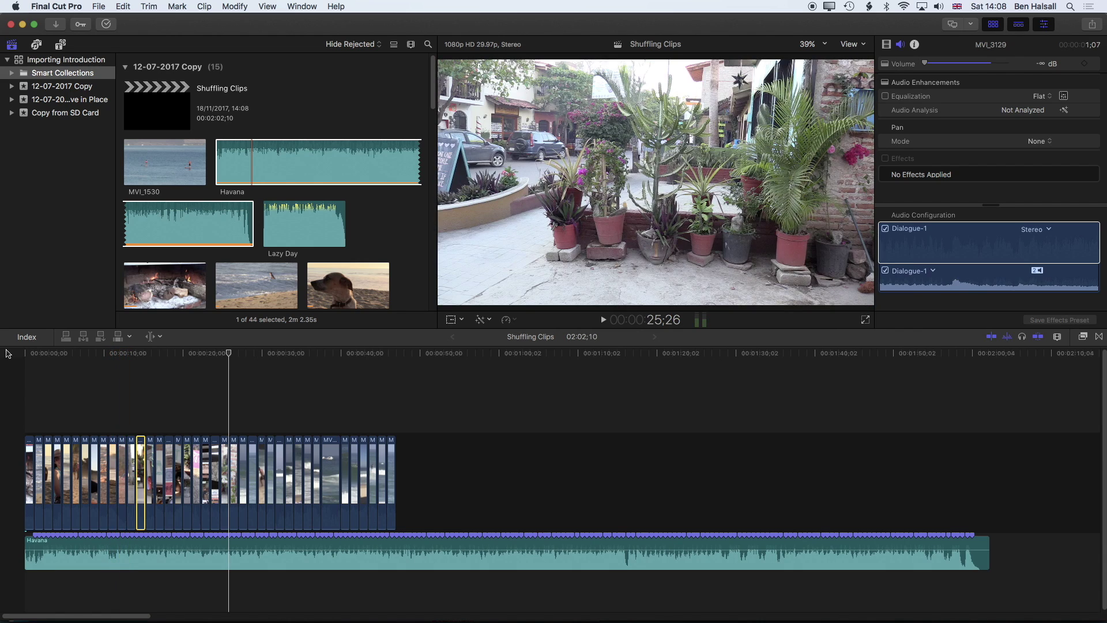
key(super+equal)
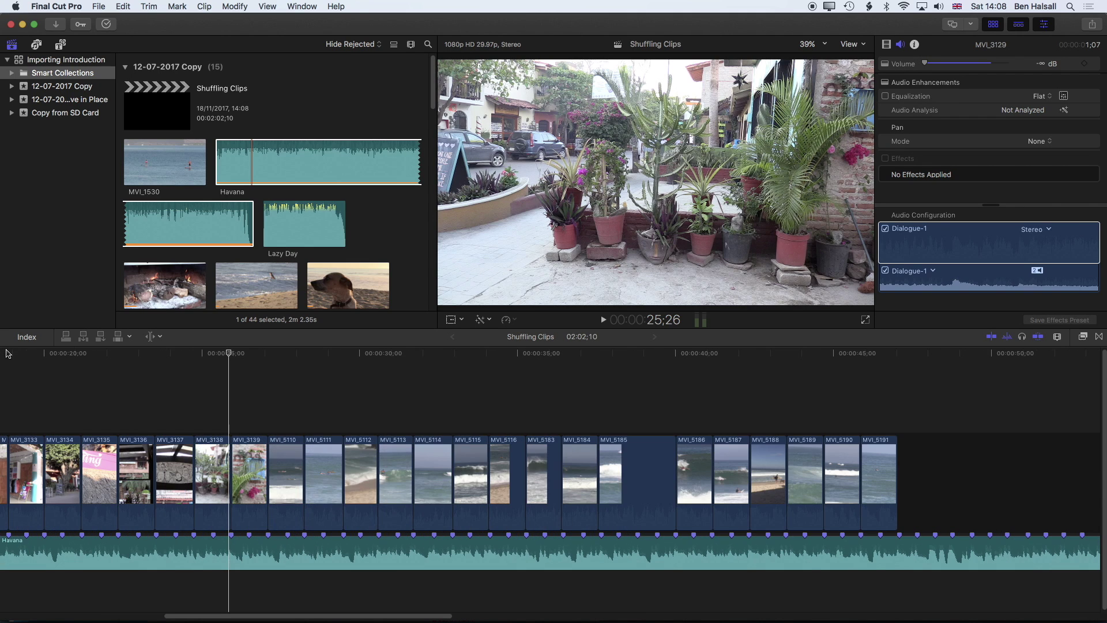
scroll(209, 409, left, 10)
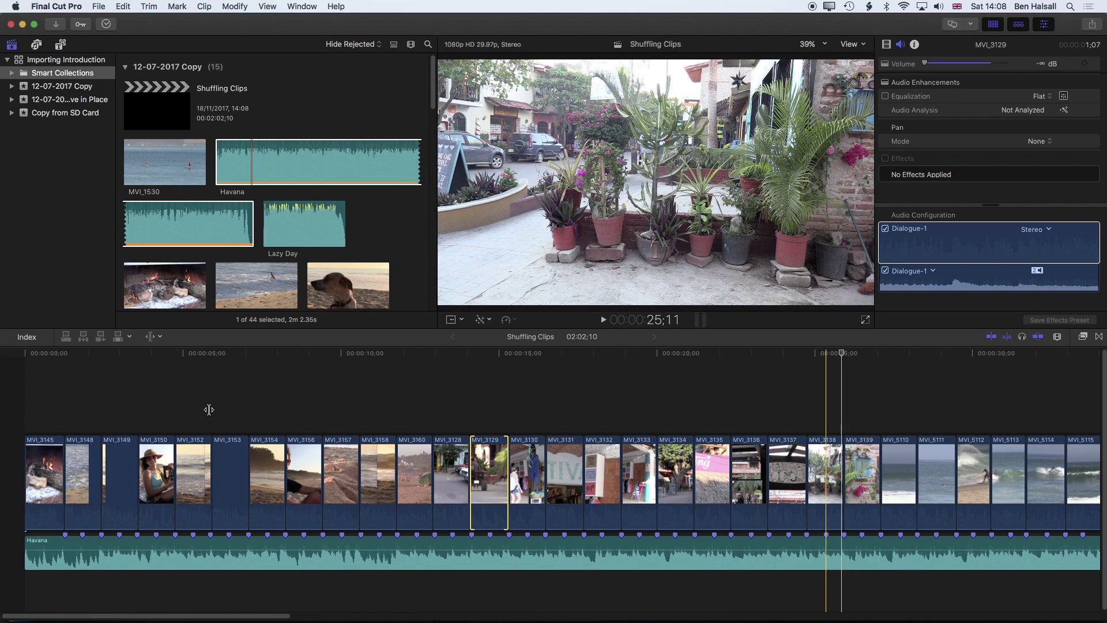
key(XF86AudioMute)
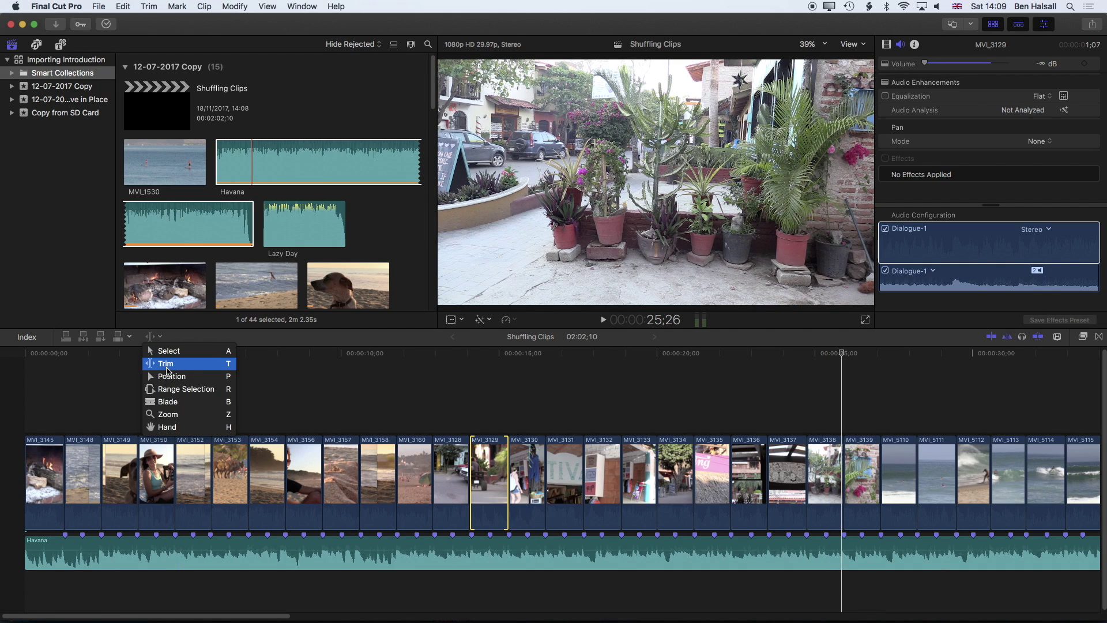
Select clips MVI_3145 to MVI_3160 and read their 12;28 total in Change Duration.
click(166, 355)
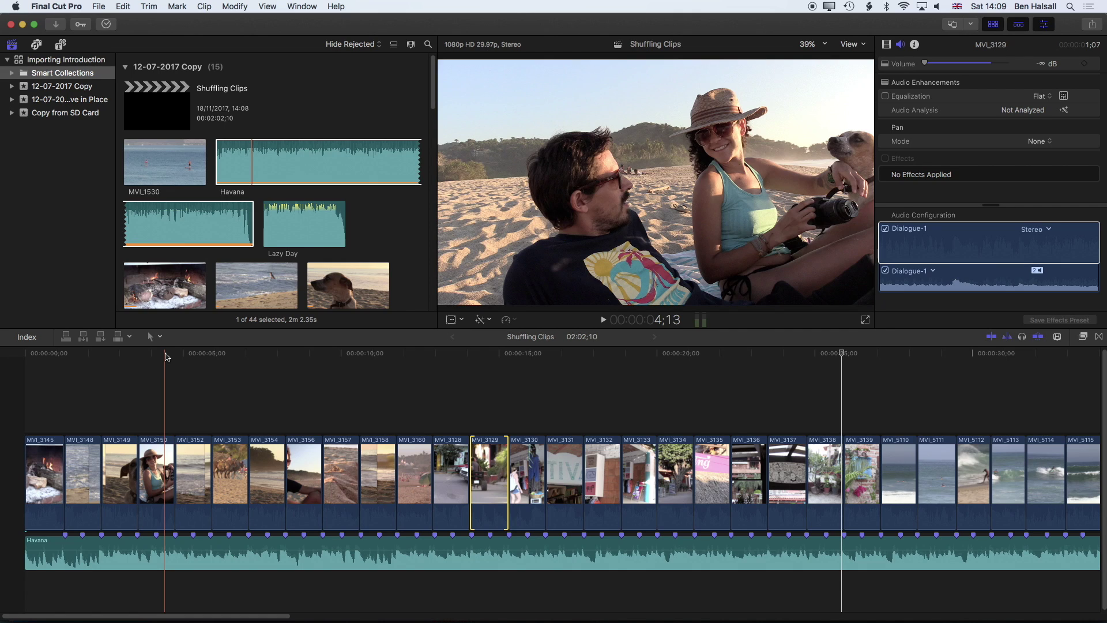
click(235, 7)
click(304, 473)
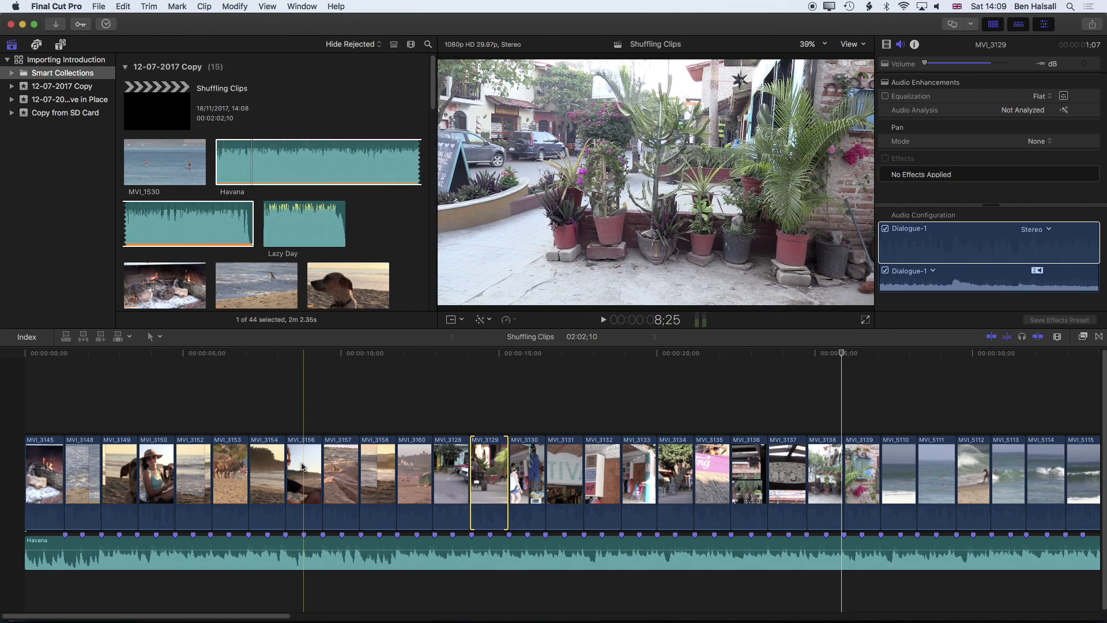
drag(51, 400, 421, 491)
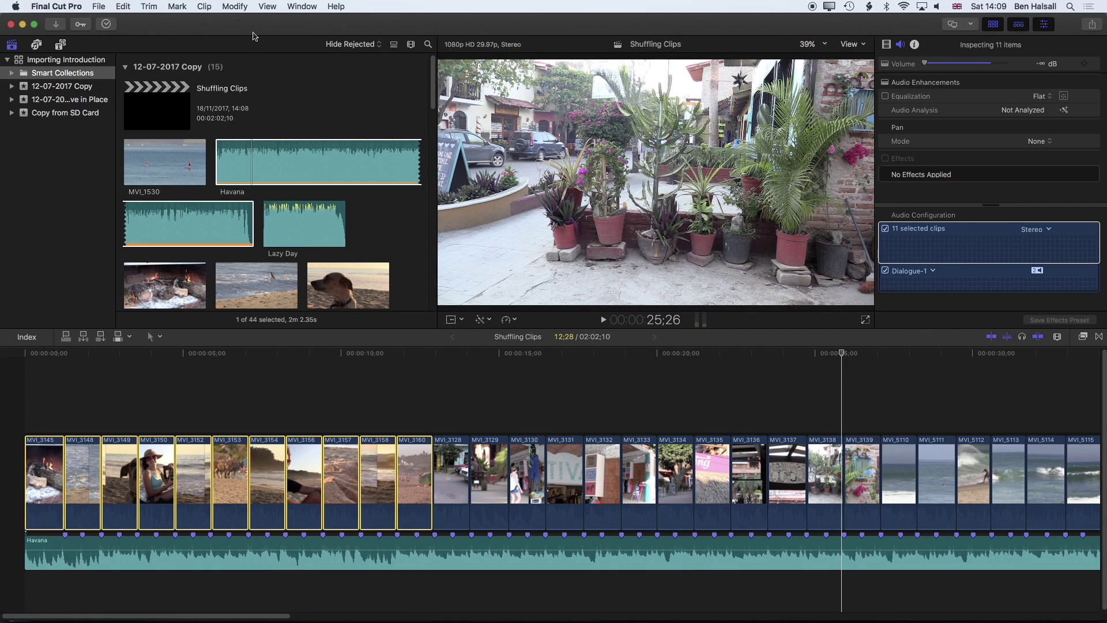
click(241, 7)
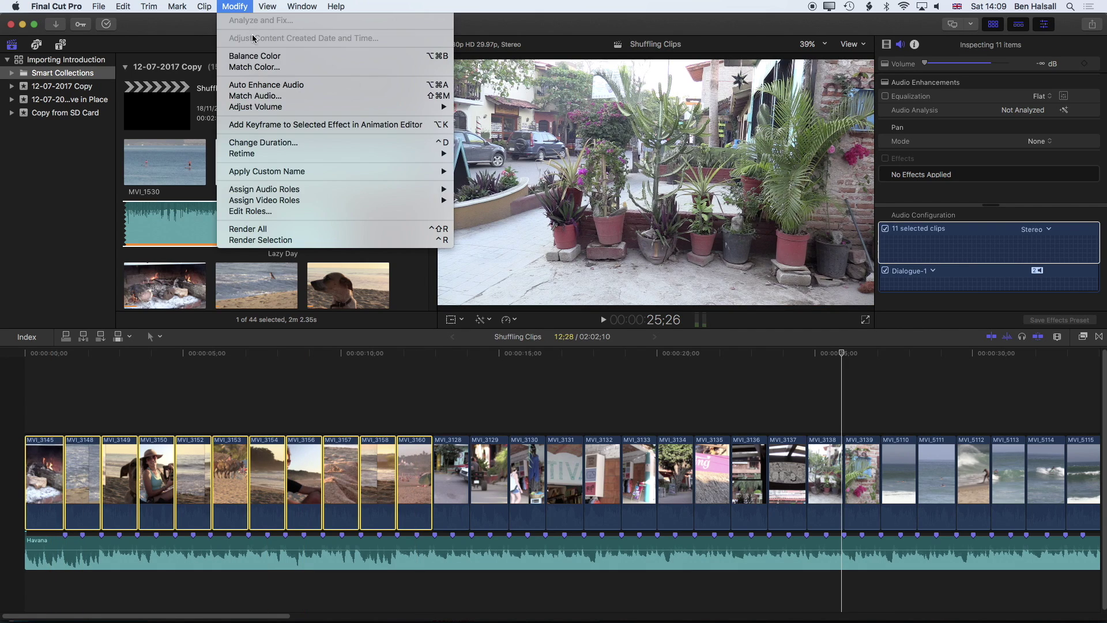
click(267, 145)
click(322, 368)
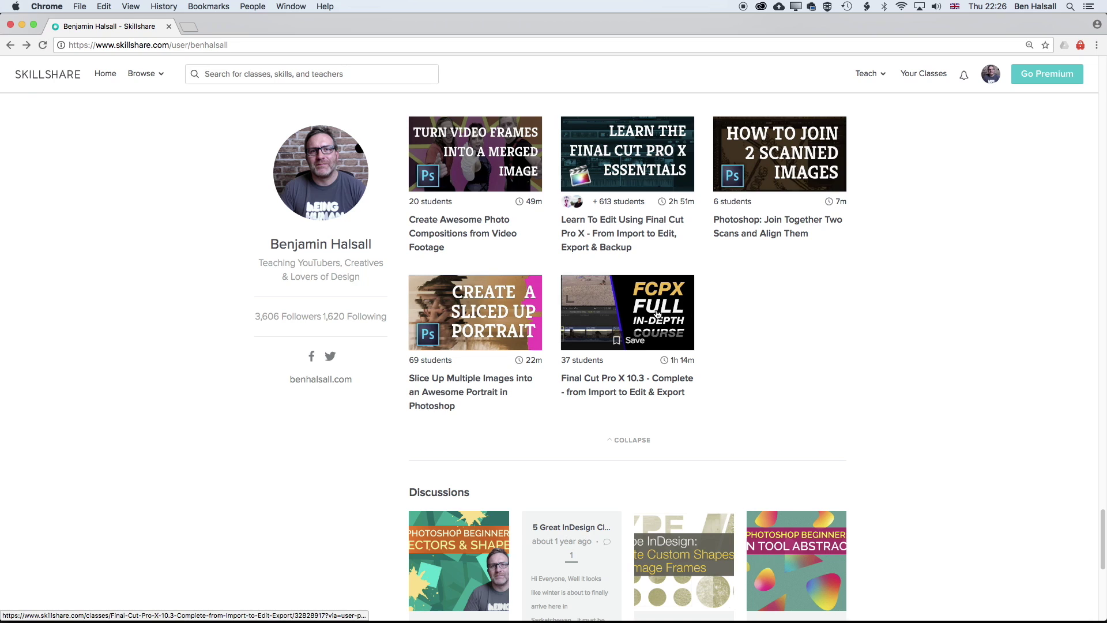
Open the Final Cut Pro X 10.3 course page and read its five student reviews.
click(658, 315)
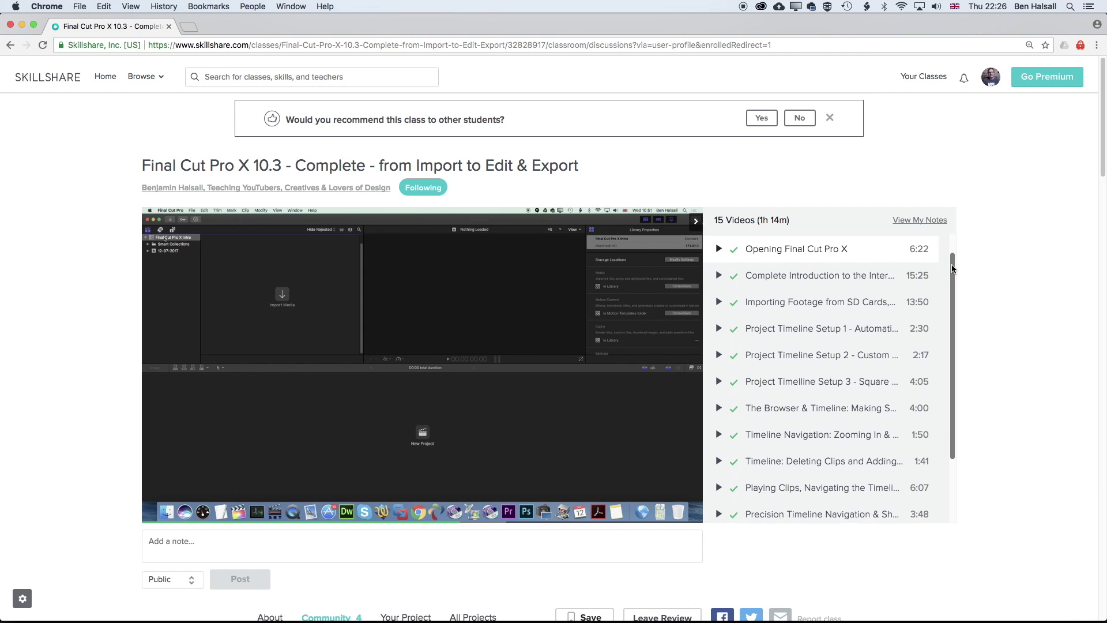
scroll(1091, 160, down, 6)
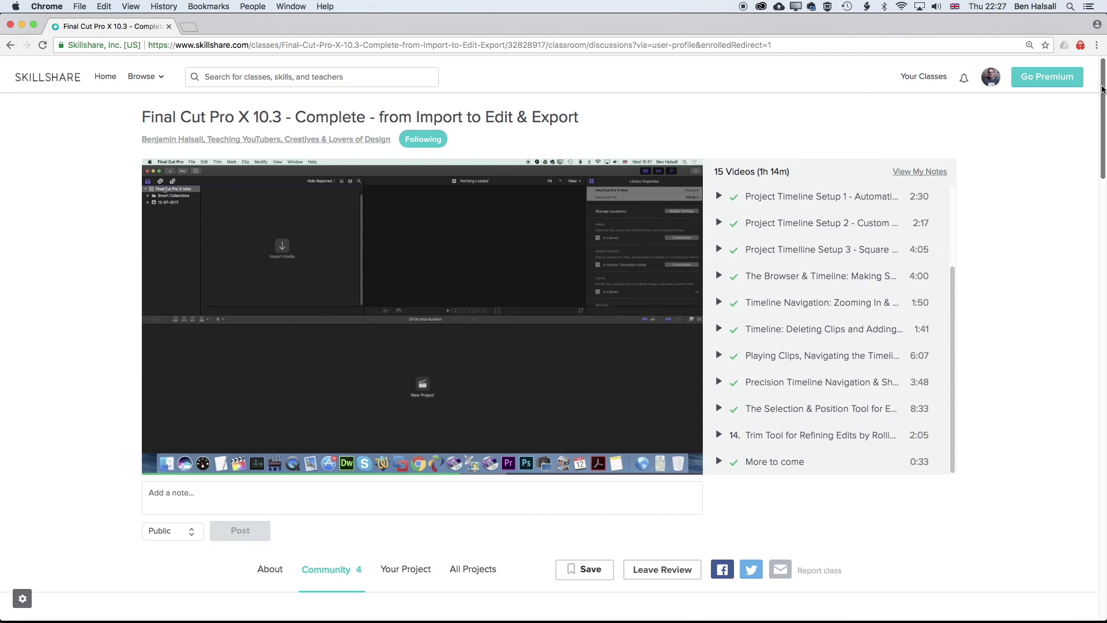
click(270, 210)
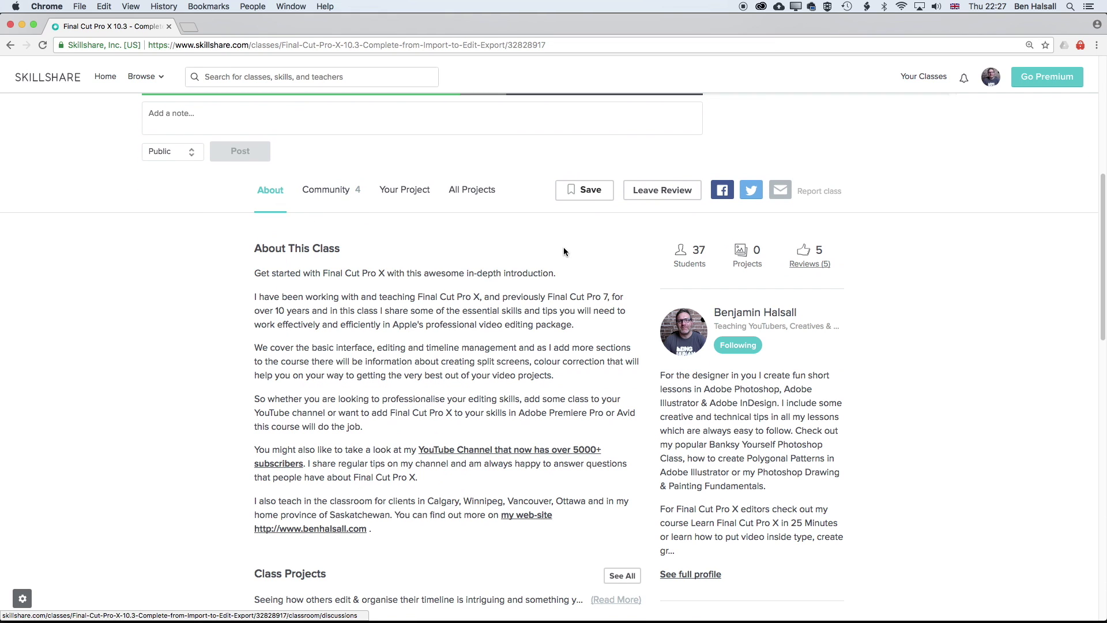
click(810, 264)
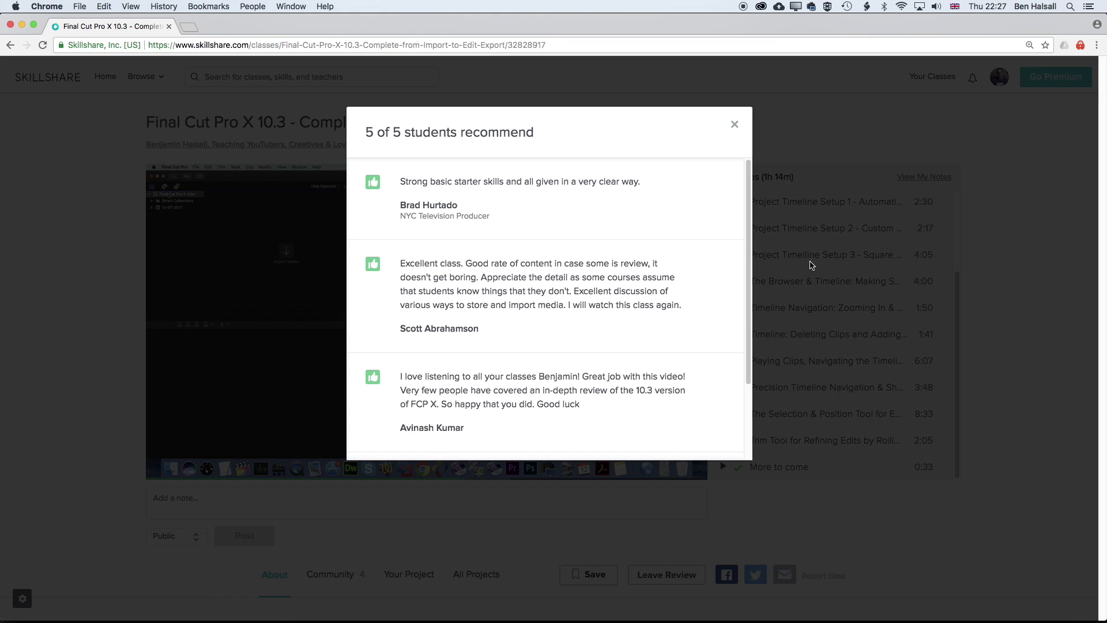
drag(750, 184, 747, 212)
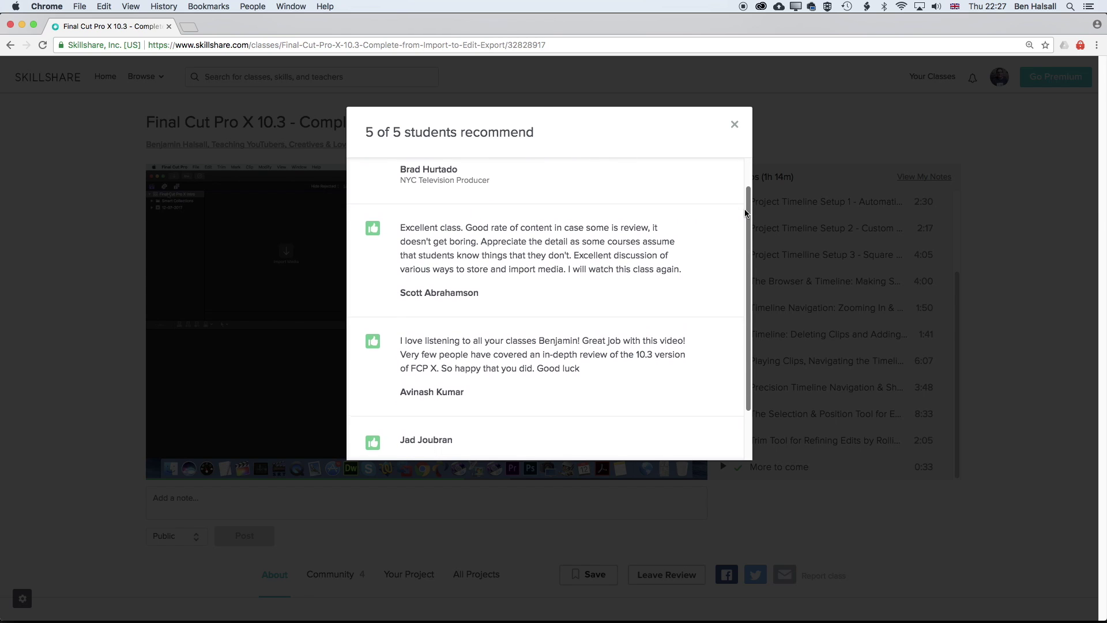